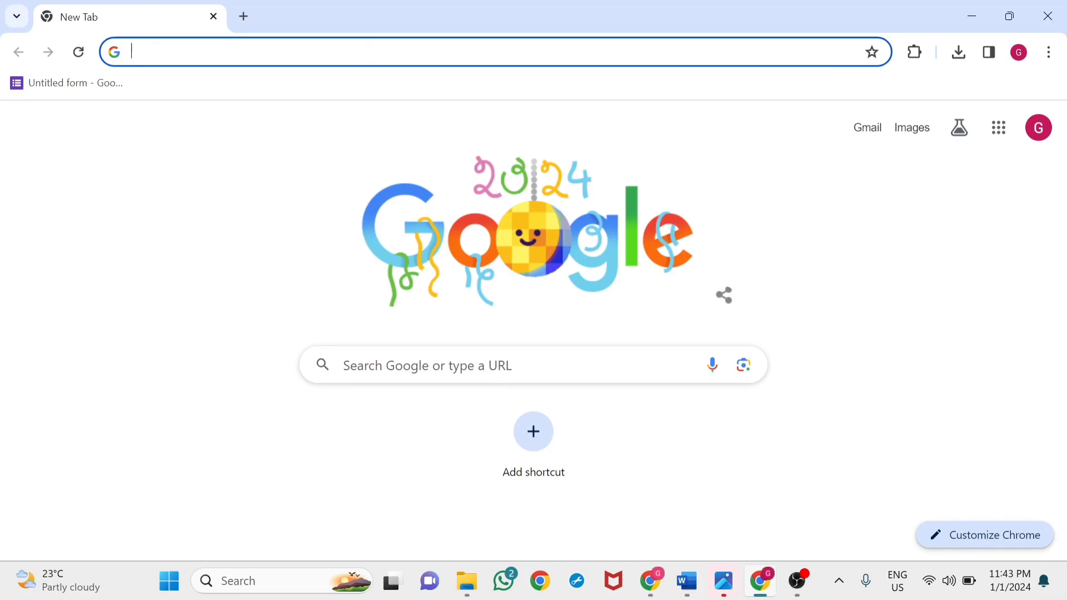
left_click(492, 52)
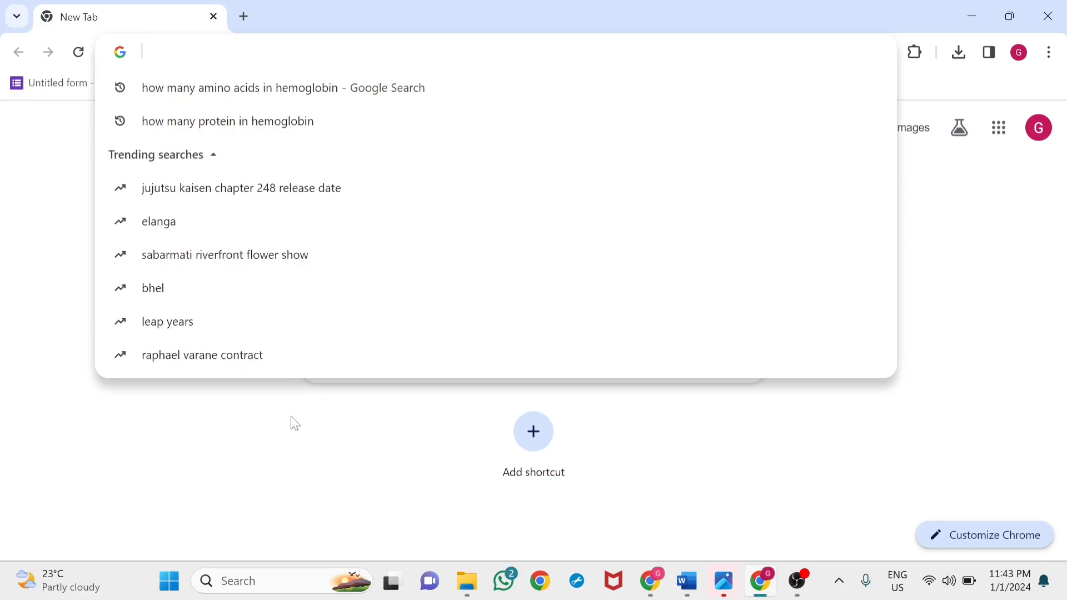
type("ww")
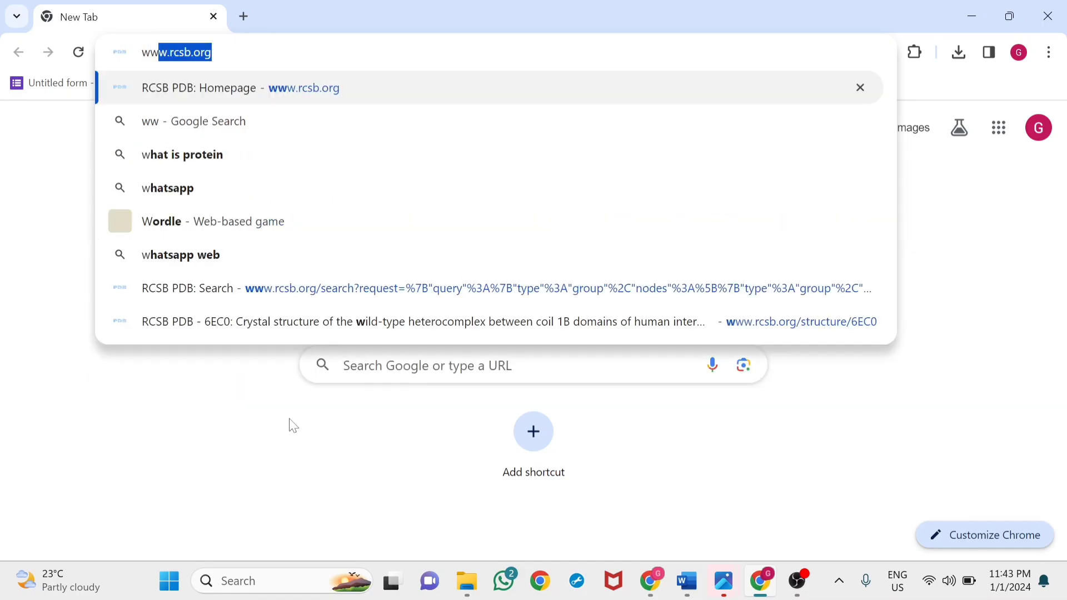
type("w.rcsb.")
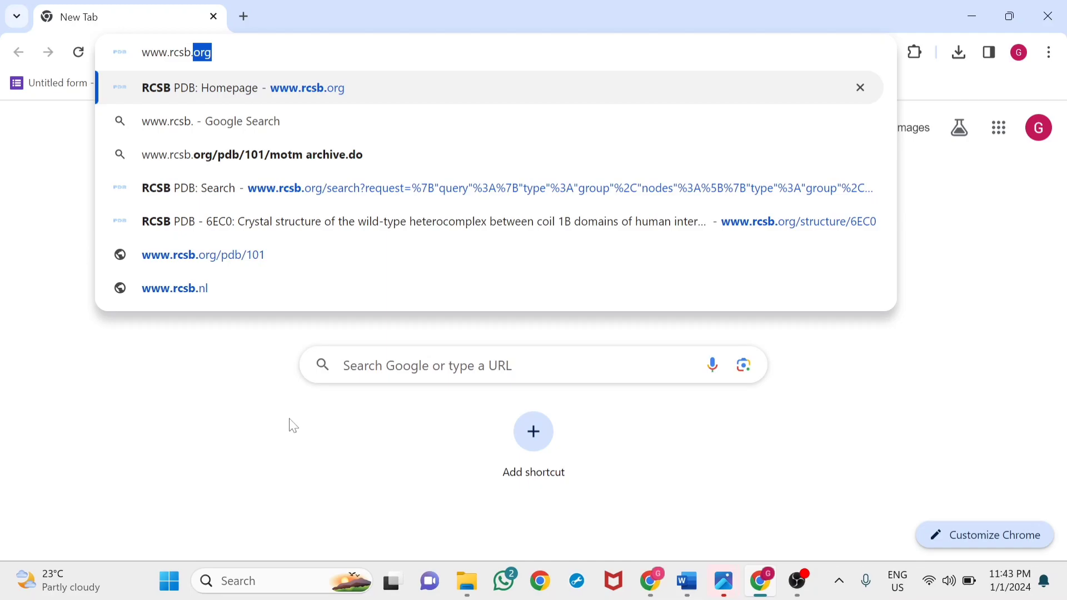
type("org")
key("Return")
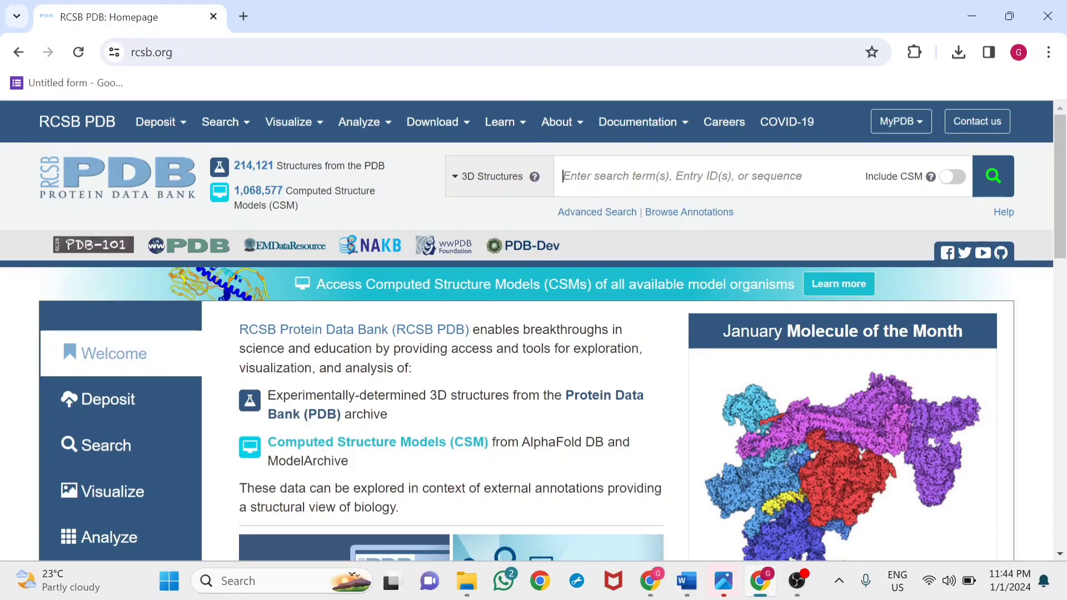
type("keratin")
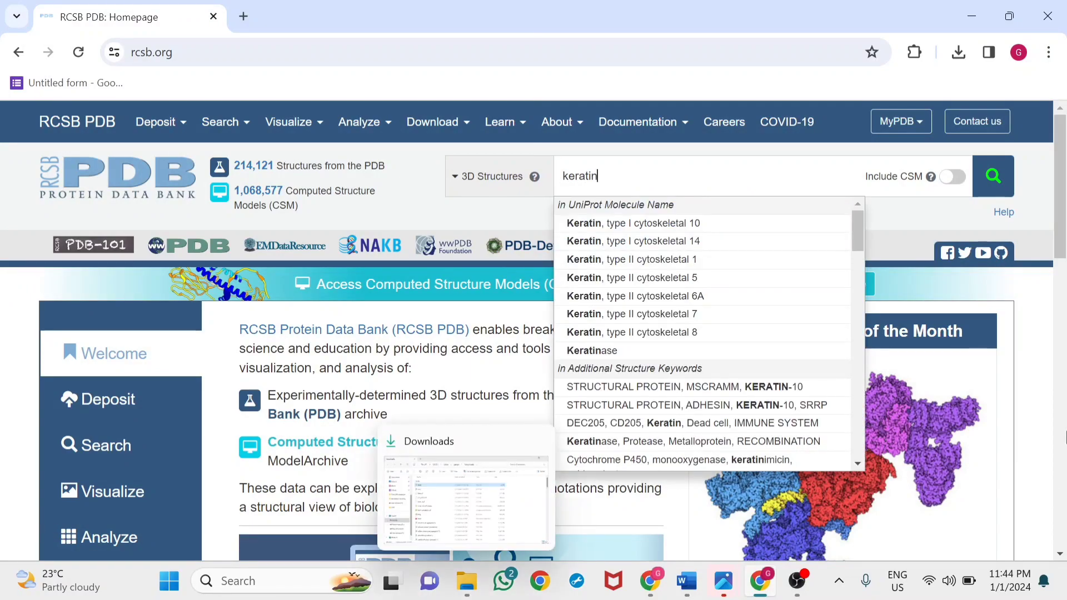
- Run a 3D Structures search for 'keratin', returning 1,106 structures
left_click(985, 191)
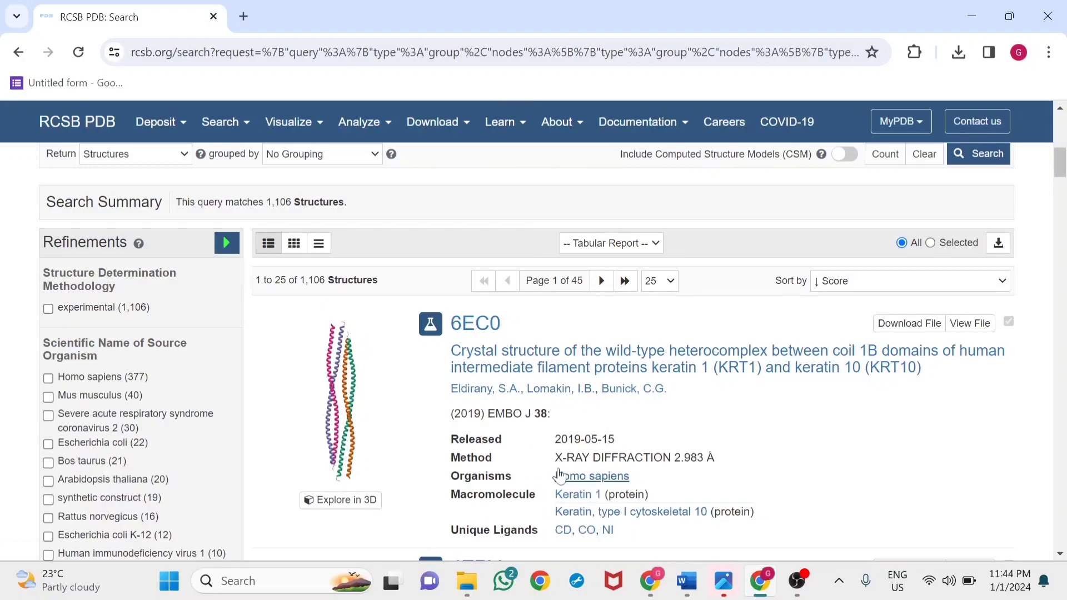
scroll(584, 409, "down", 5)
scroll(583, 408, "down", 5)
scroll(584, 409, "down", 5)
scroll(583, 408, "down", 3)
scroll(584, 406, "down", 5)
scroll(584, 406, "down", 4)
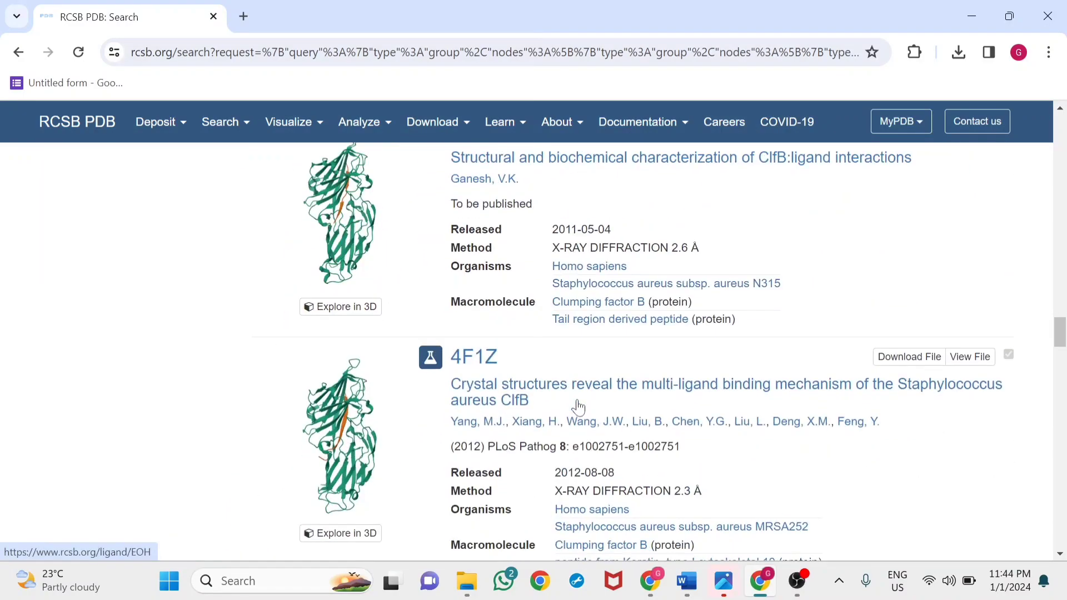
scroll(584, 406, "down", 3)
scroll(581, 406, "down", 4)
scroll(581, 406, "down", 5)
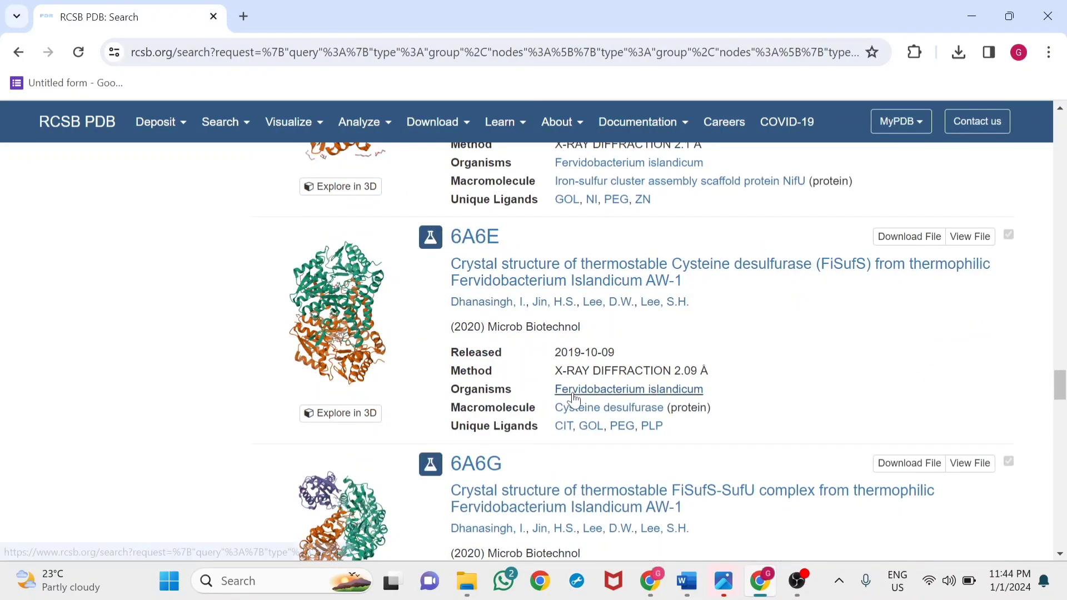
scroll(576, 400, "down", 3)
scroll(574, 400, "down", 3)
scroll(575, 400, "down", 3)
scroll(574, 400, "down", 4)
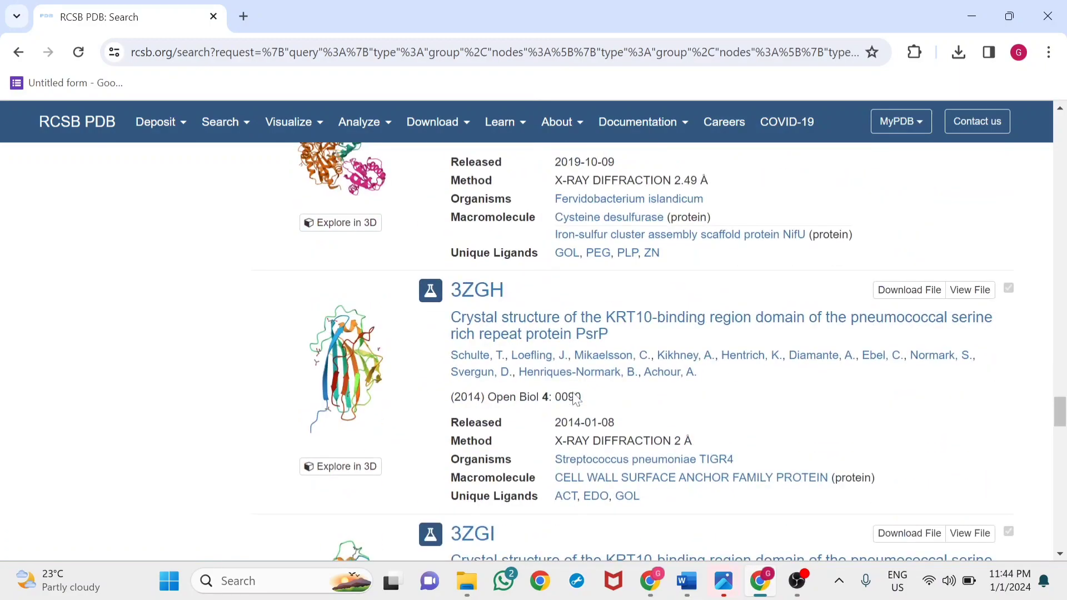
scroll(574, 400, "down", 2)
scroll(574, 401, "down", 3)
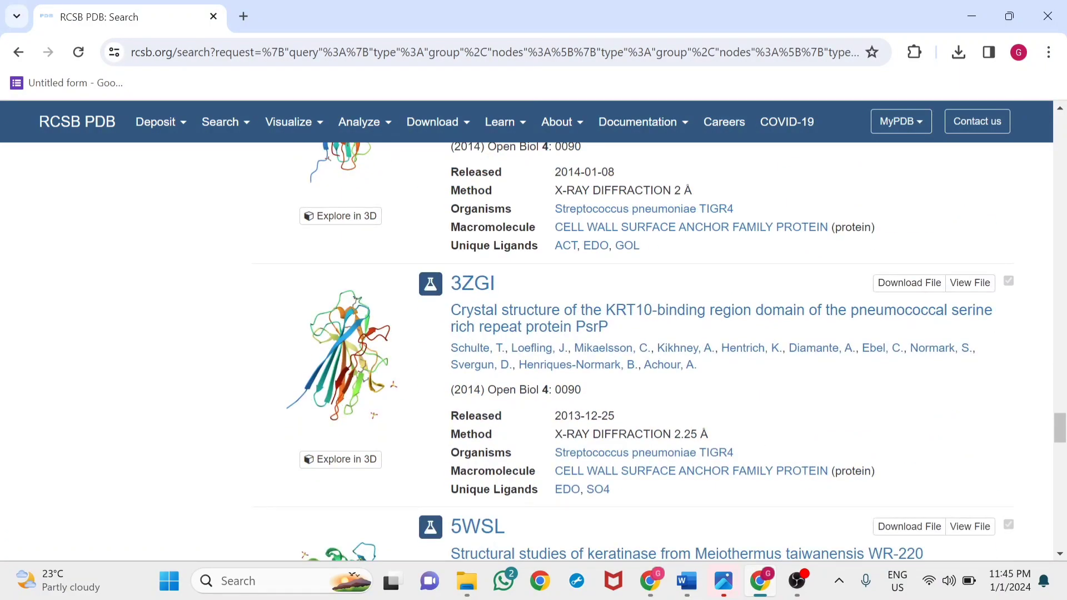
scroll(574, 400, "down", 3)
scroll(574, 400, "down", 5)
scroll(574, 400, "down", 5)
scroll(575, 401, "down", 5)
scroll(574, 397, "up", 5)
scroll(574, 398, "up", 5)
scroll(574, 397, "up", 5)
scroll(574, 397, "up", 6)
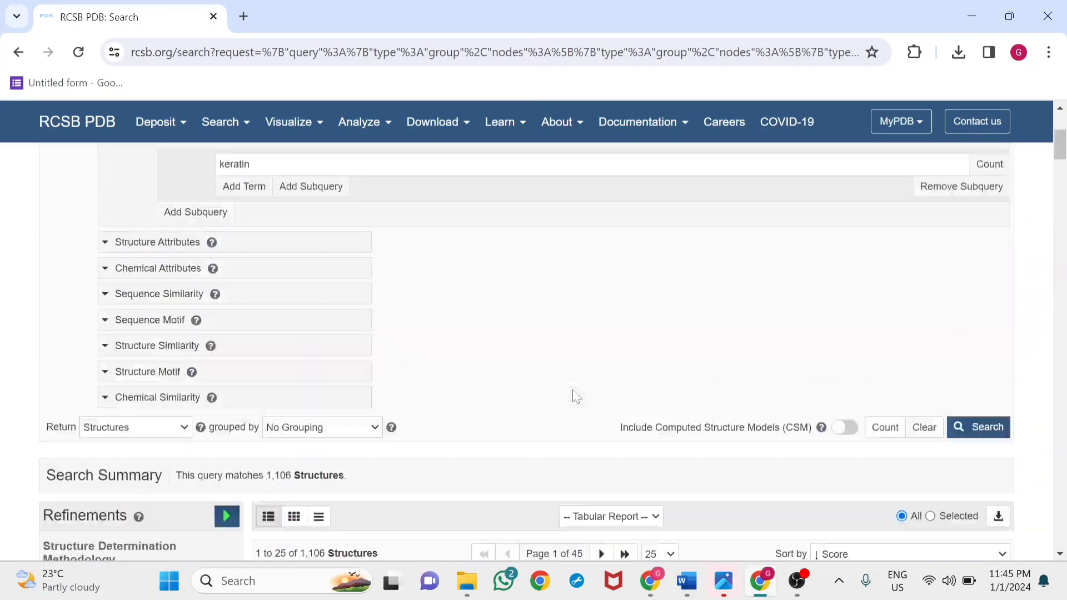
scroll(574, 397, "up", 3)
scroll(574, 397, "down", 5)
scroll(574, 397, "down", 2)
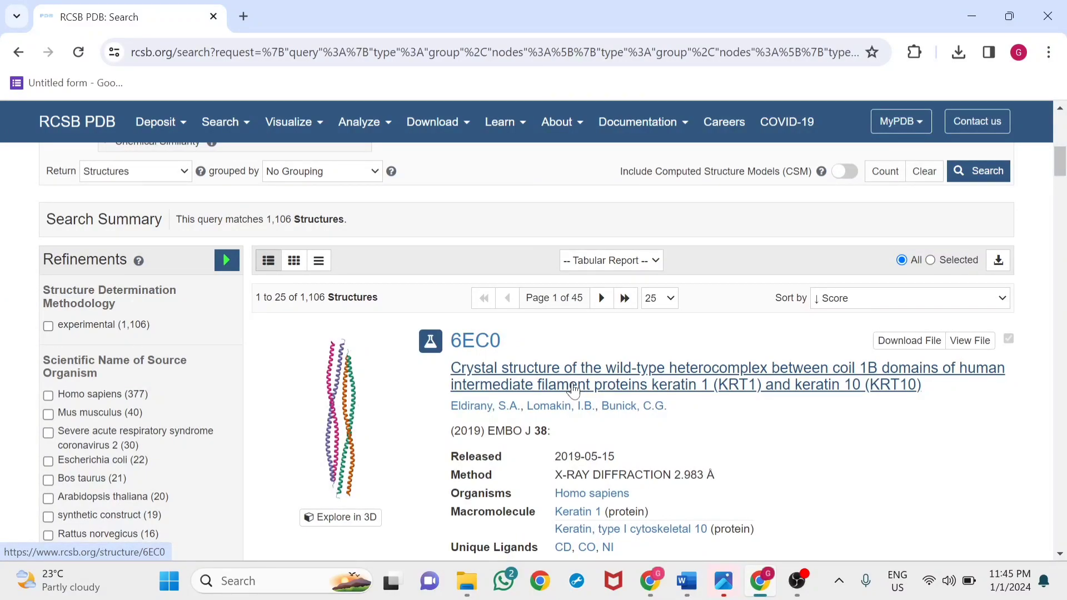
- Open the 6EC0 keratin 1/keratin 10 heterocomplex result
left_click(574, 392)
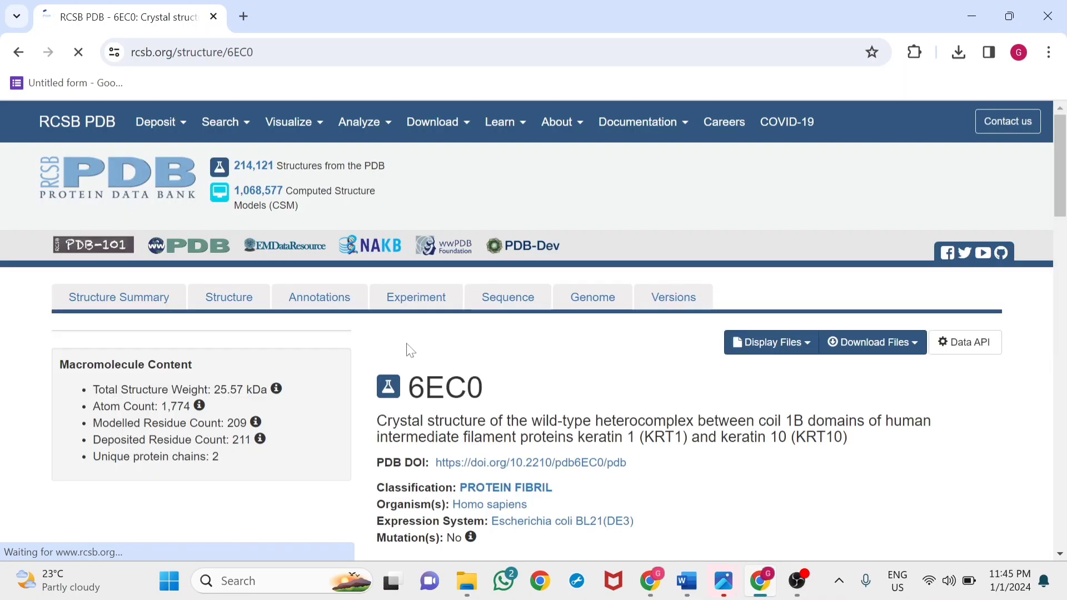
scroll(563, 375, "down", 2)
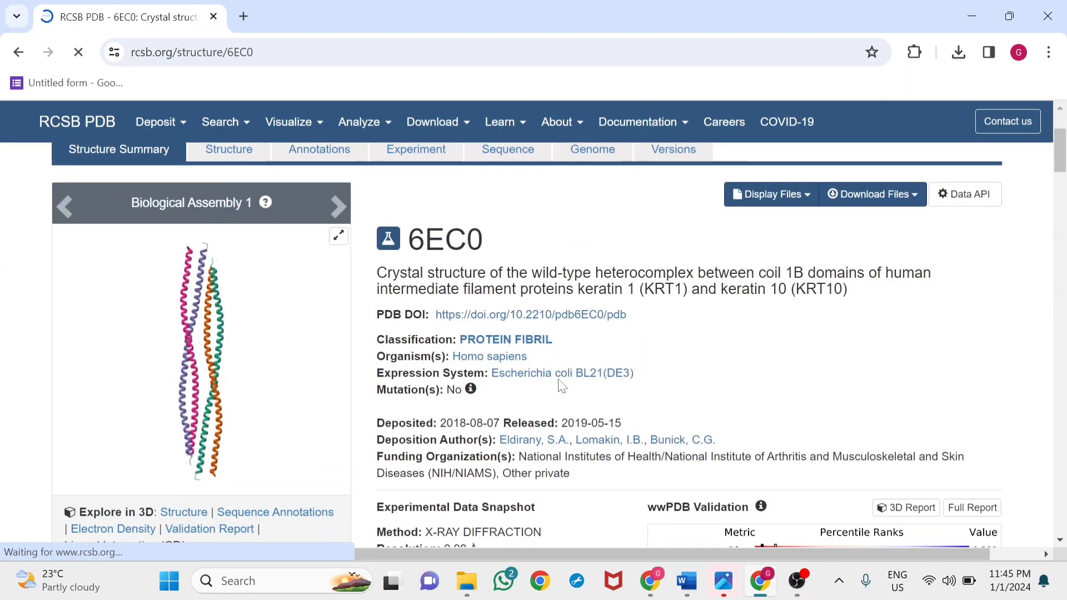
scroll(563, 376, "down", 1)
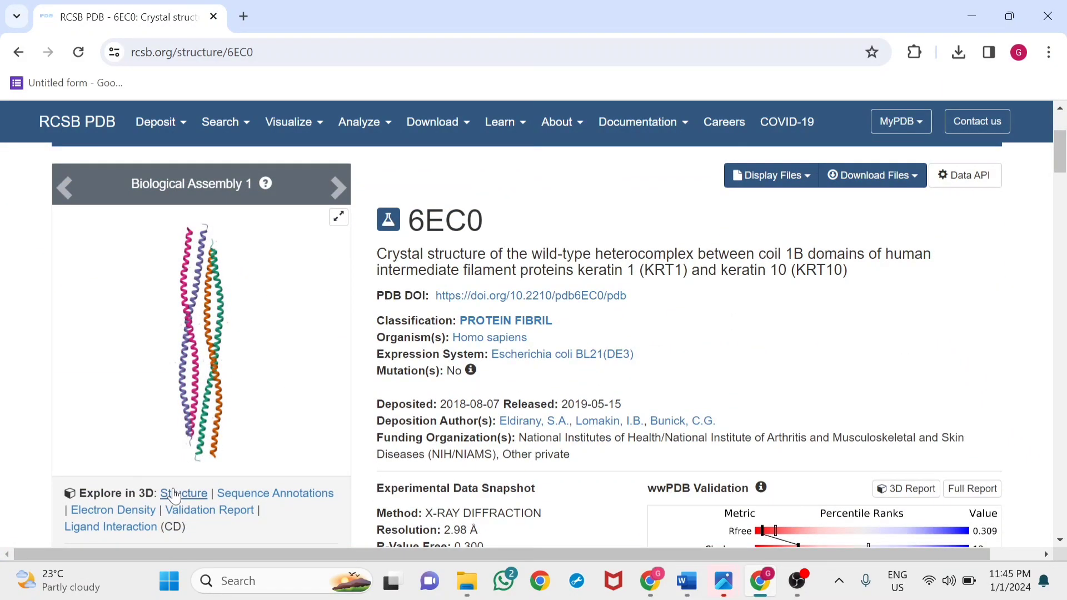
- Open the 6EC0 Structure view under Explore in 3D and browse the viewer choices
left_click(182, 493)
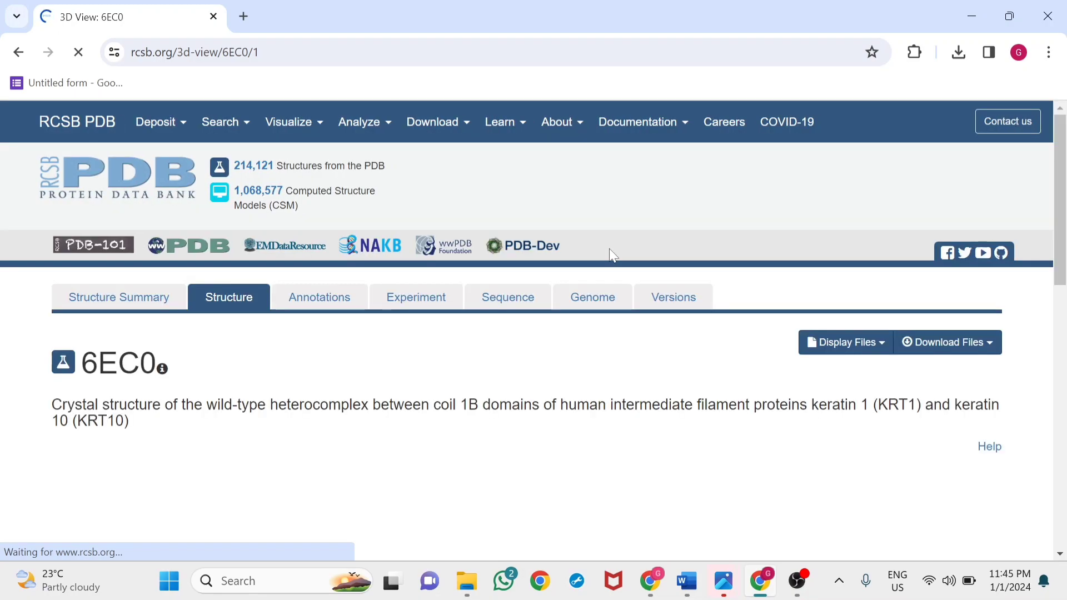
scroll(614, 356, "down", 2)
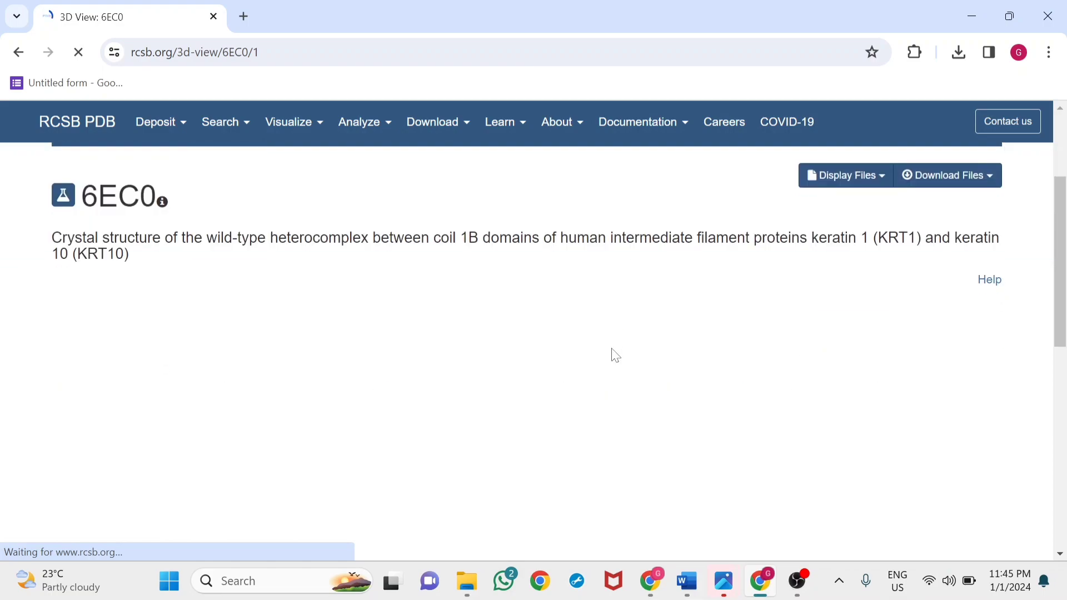
scroll(614, 356, "down", 2)
scroll(615, 356, "down", 3)
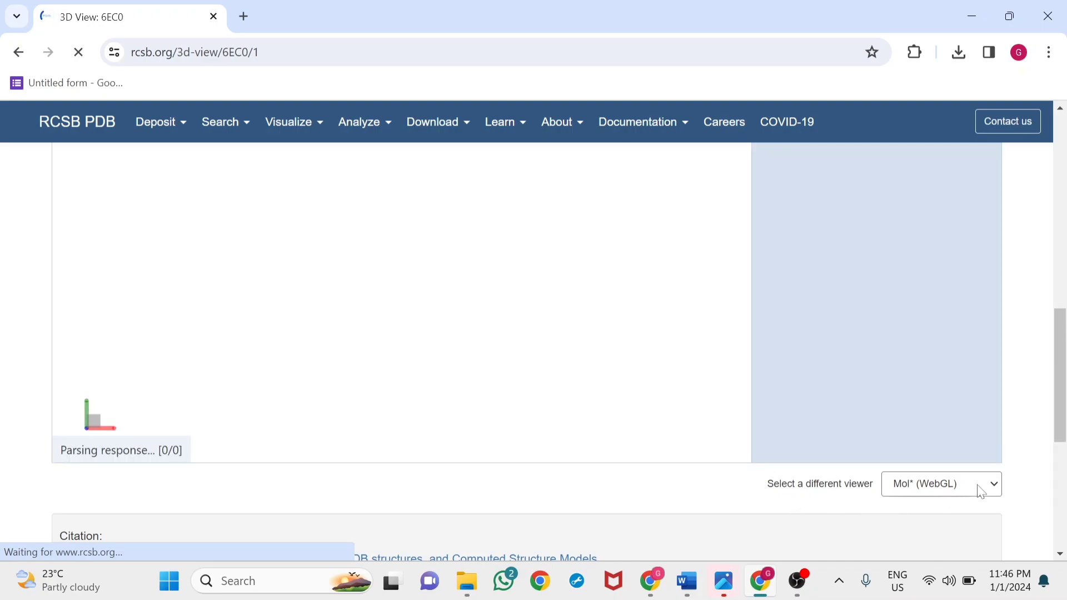
left_click(981, 491)
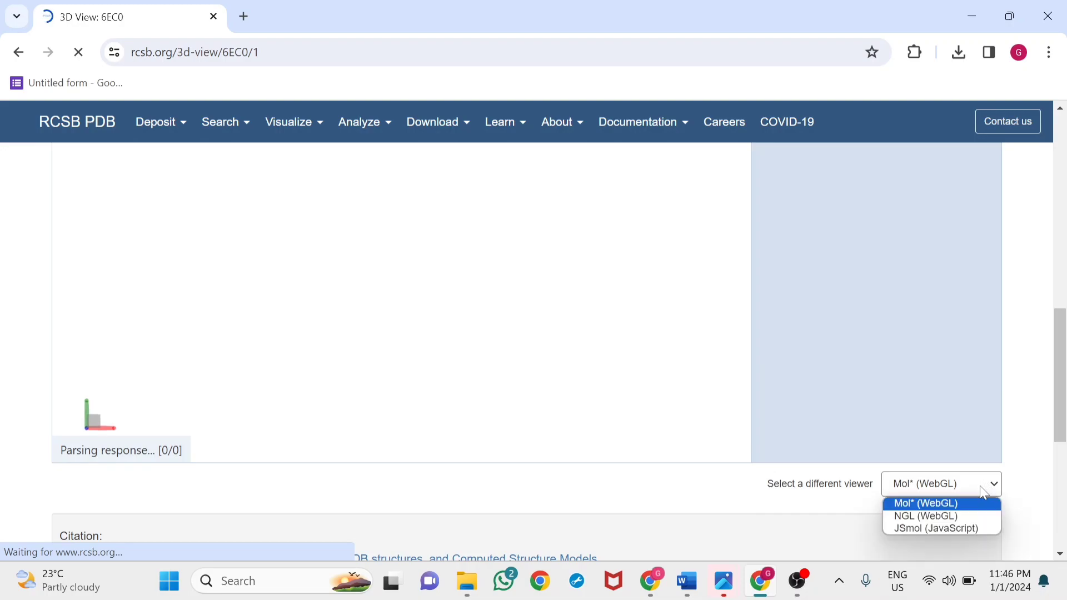
left_click(968, 527)
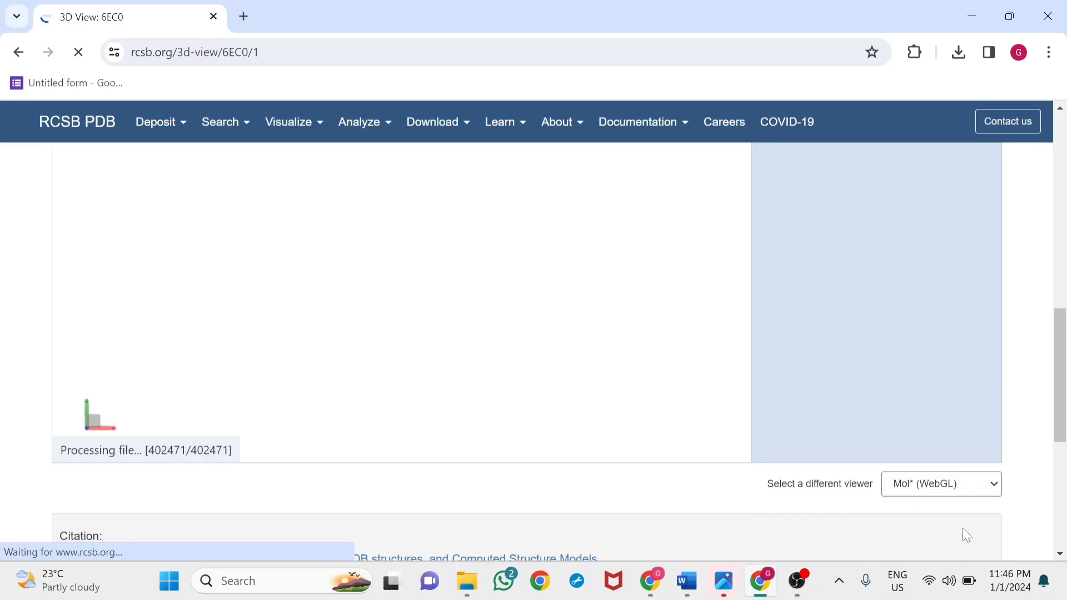
scroll(976, 500, "down", 4)
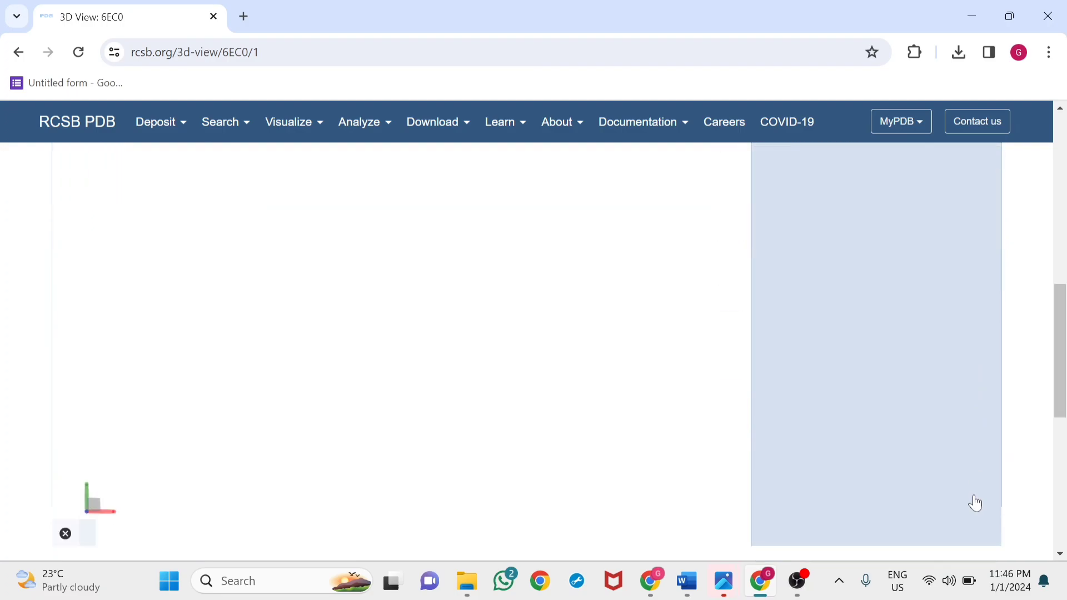
scroll(975, 500, "down", 3)
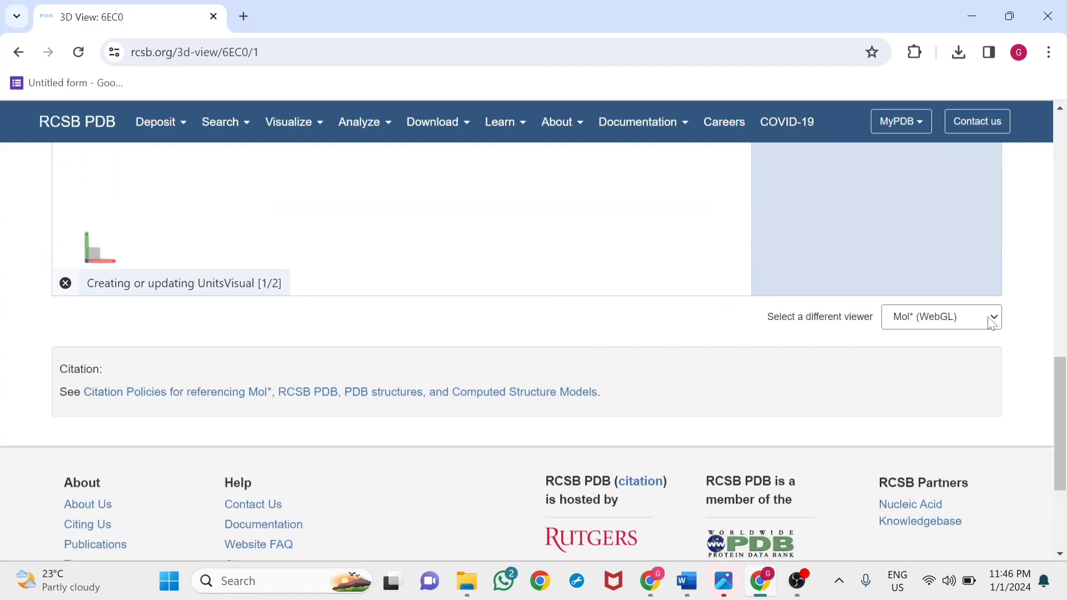
left_click(992, 321)
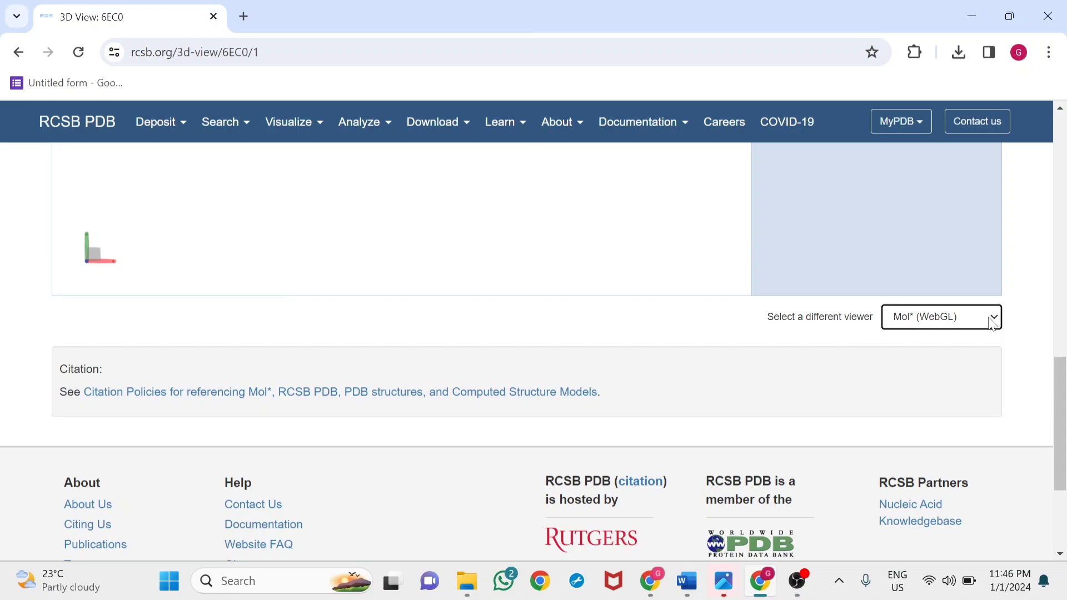
- Switch the 6EC0 viewer to JSmol and rotate the cartoon upright
left_click(990, 321)
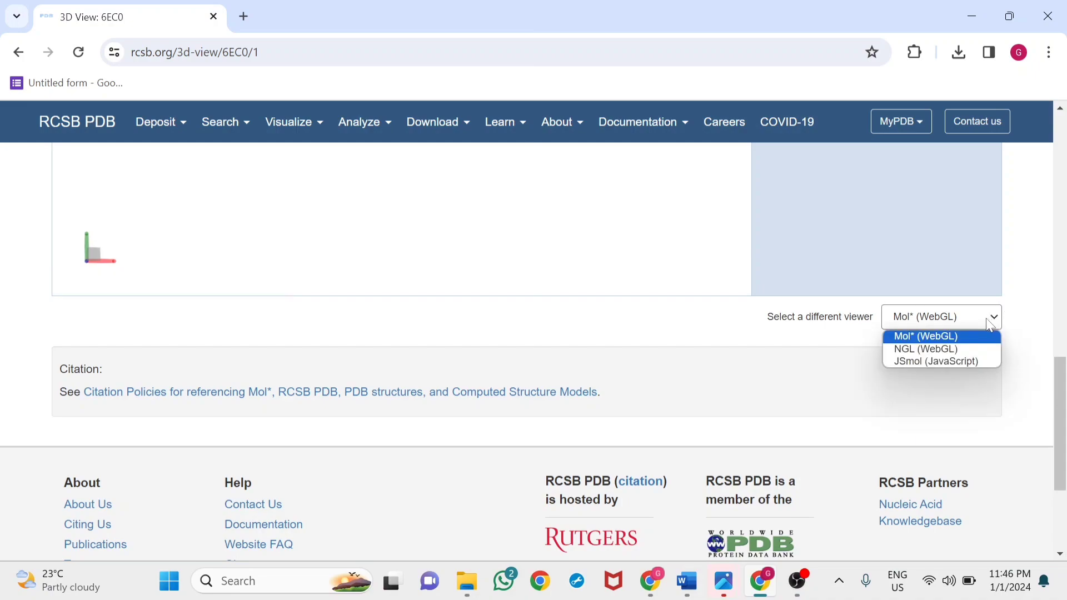
left_click(975, 361)
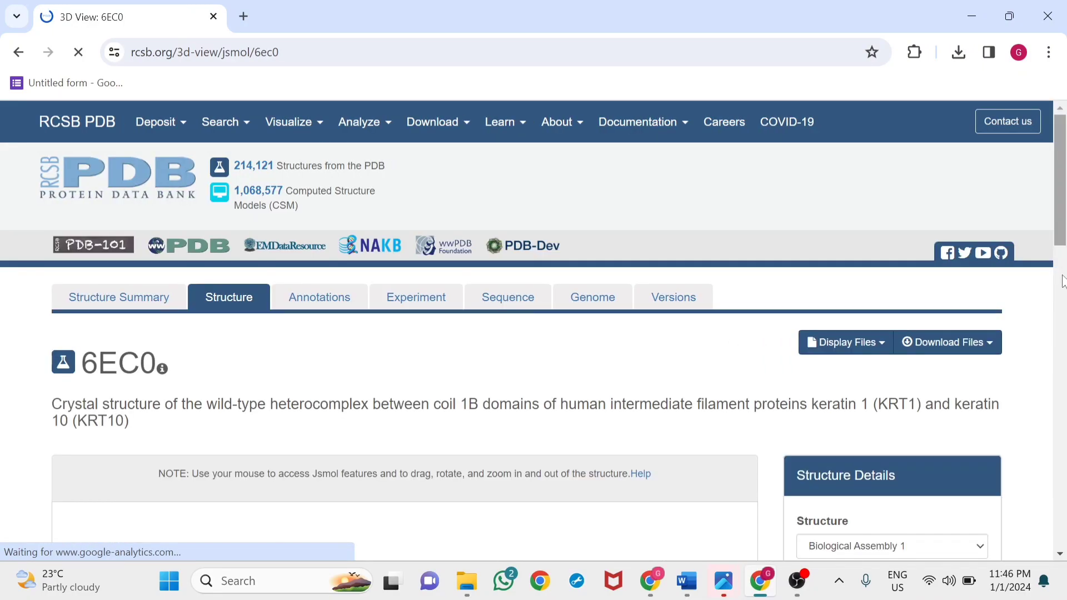
scroll(1038, 333, "down", 3)
scroll(1038, 334, "down", 3)
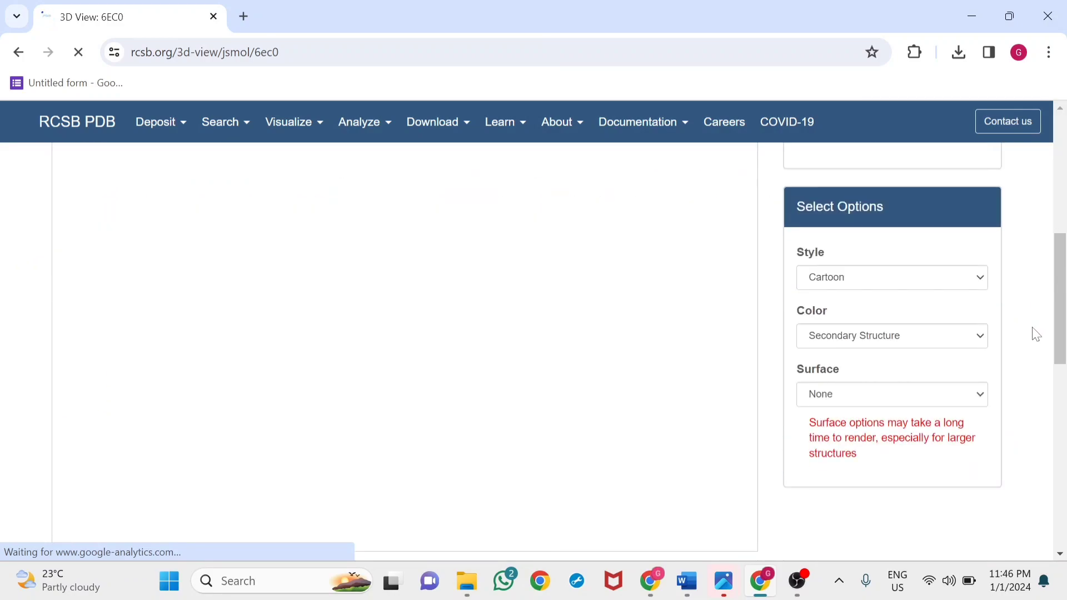
scroll(1038, 333, "down", 2)
scroll(1034, 335, "up", 2)
scroll(1034, 335, "up", 2)
scroll(1034, 336, "up", 1)
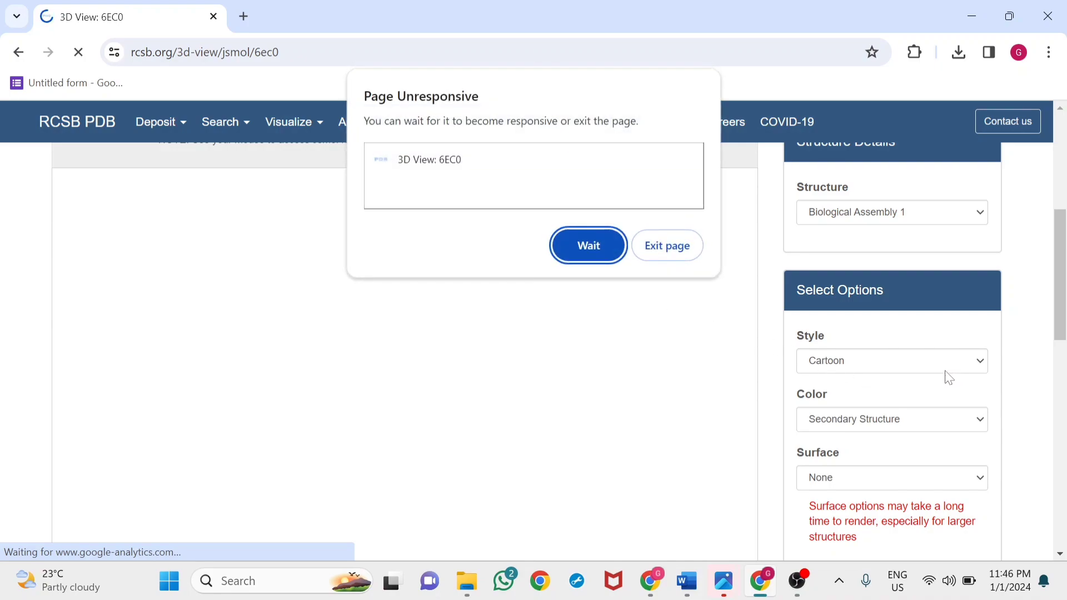
left_click(577, 237)
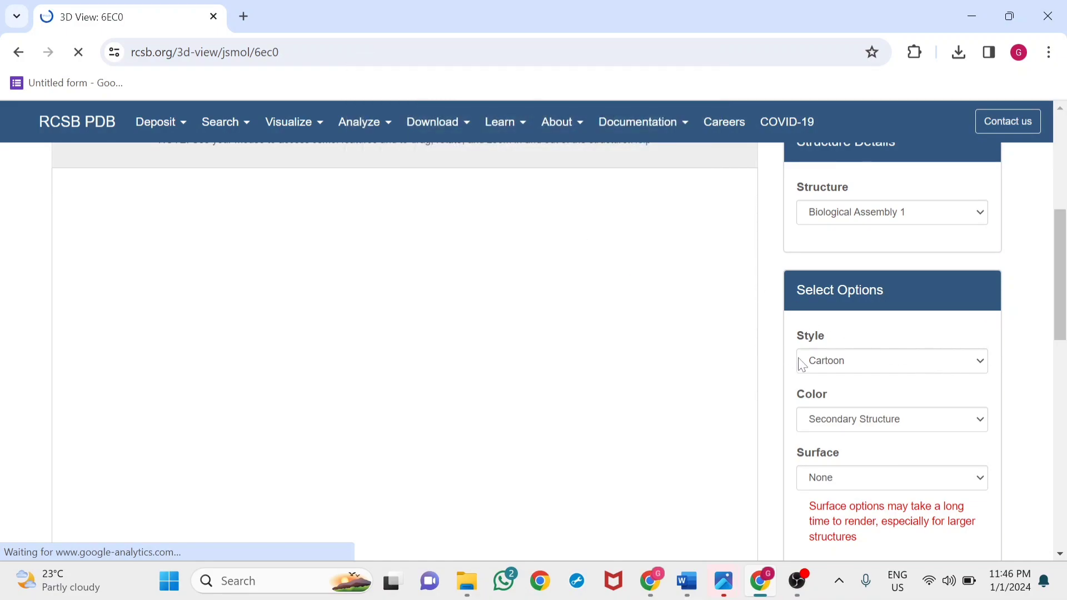
scroll(800, 364, "down", 1)
scroll(800, 364, "up", 1)
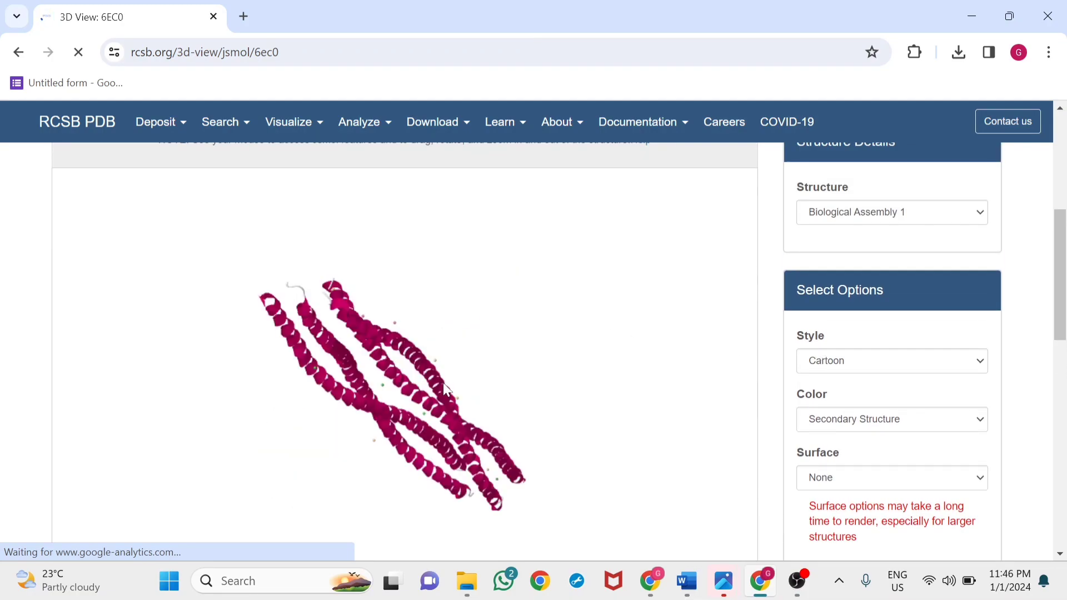
mouse_move(402, 395)
left_mouse_down()
mouse_move(421, 394)
mouse_move(367, 450)
mouse_move(461, 419)
mouse_move(405, 383)
mouse_move(401, 415)
left_mouse_up()
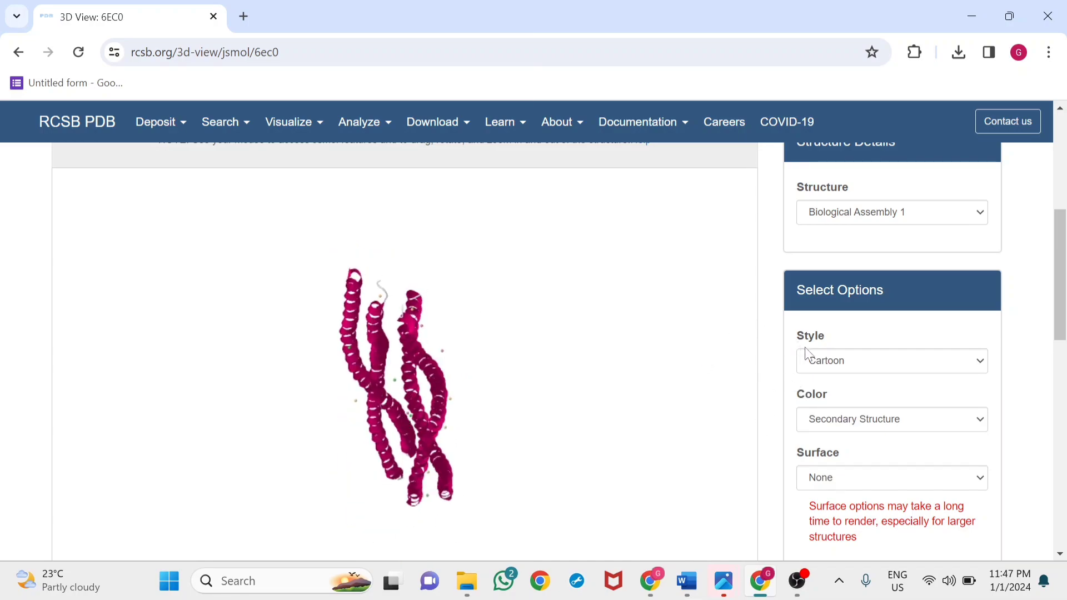
- Preview the 6EC0 model in Backbone, Space Fill and Ball and Stick styles
left_click(837, 360)
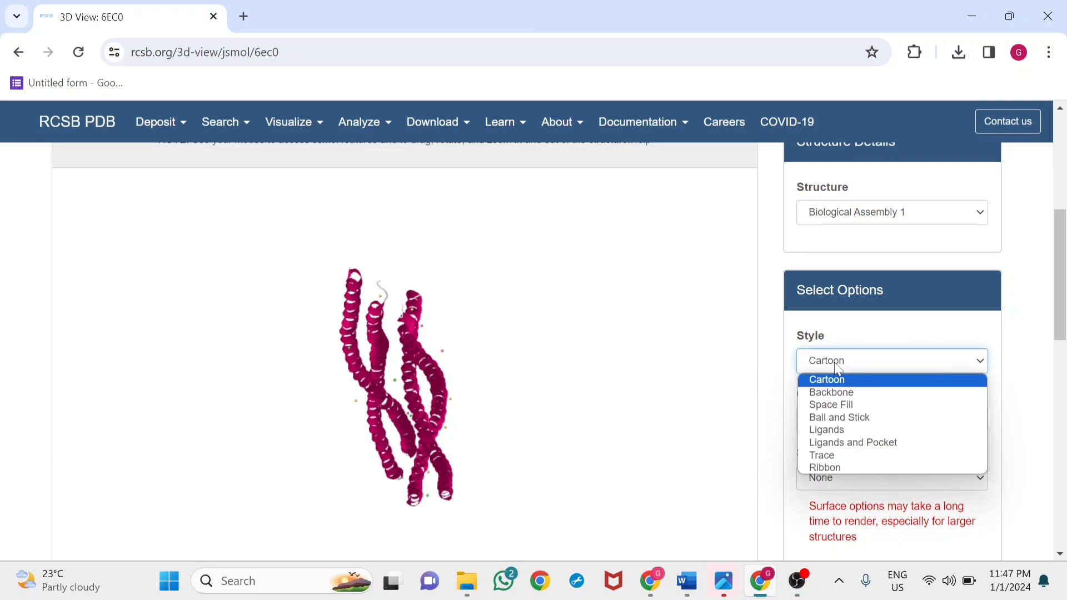
left_click(834, 393)
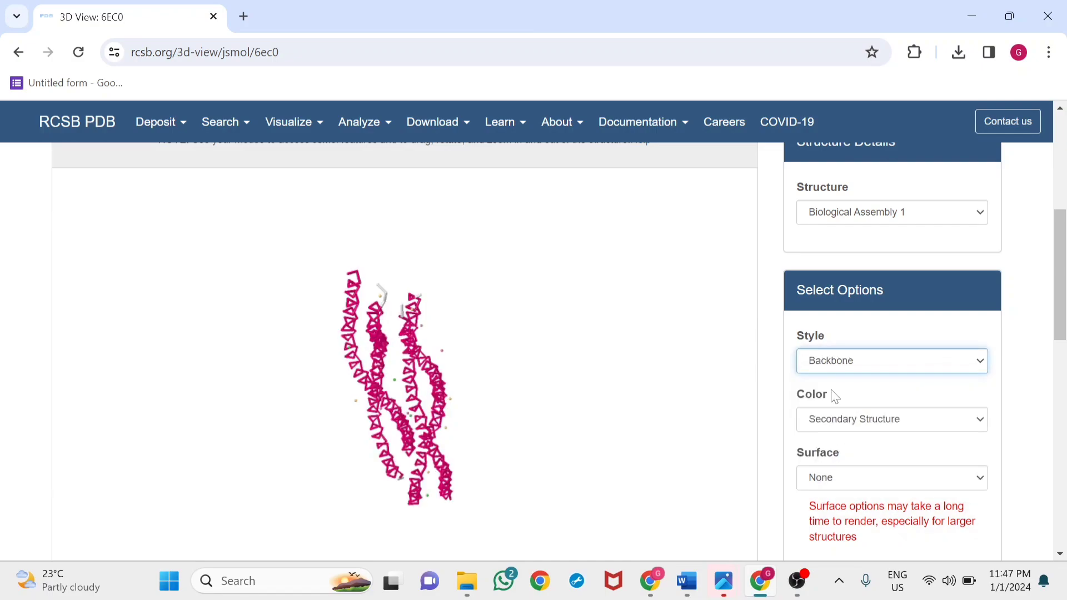
left_click(837, 365)
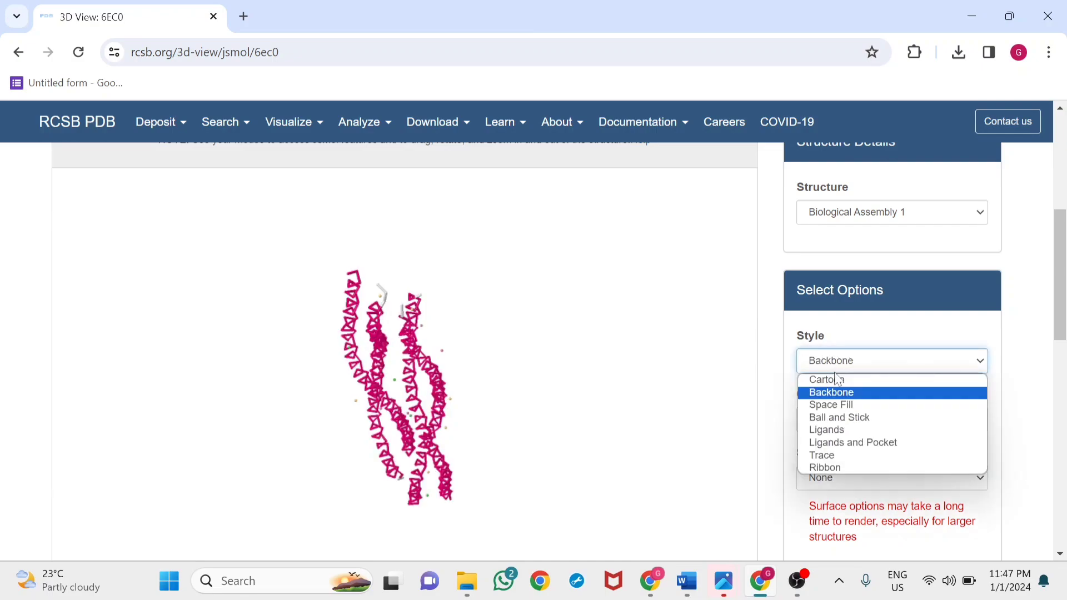
left_click(836, 405)
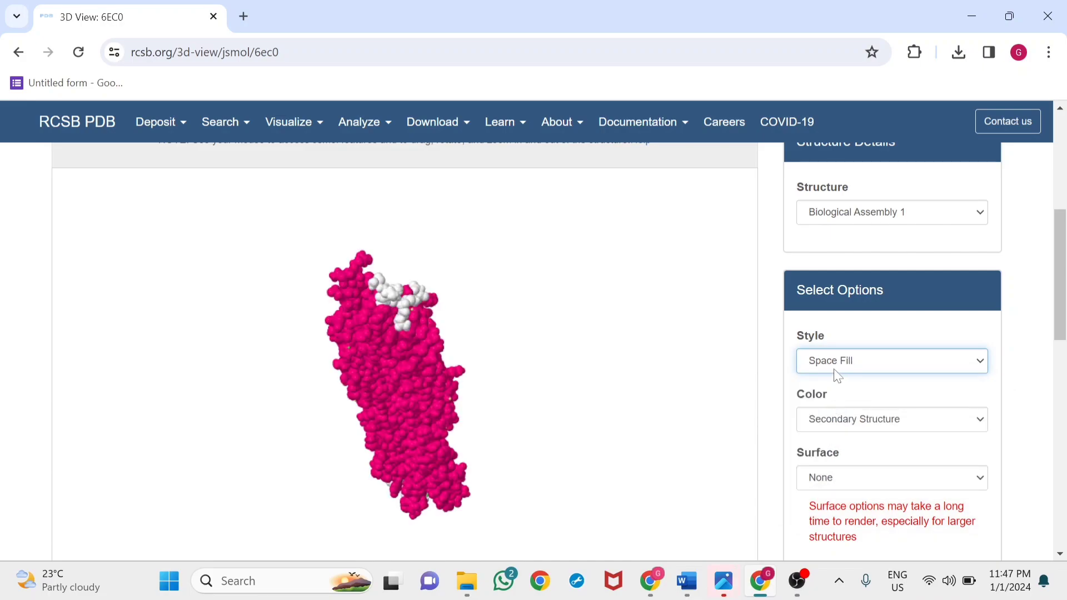
mouse_move(451, 364)
left_mouse_down()
mouse_move(516, 290)
mouse_move(358, 366)
left_mouse_up()
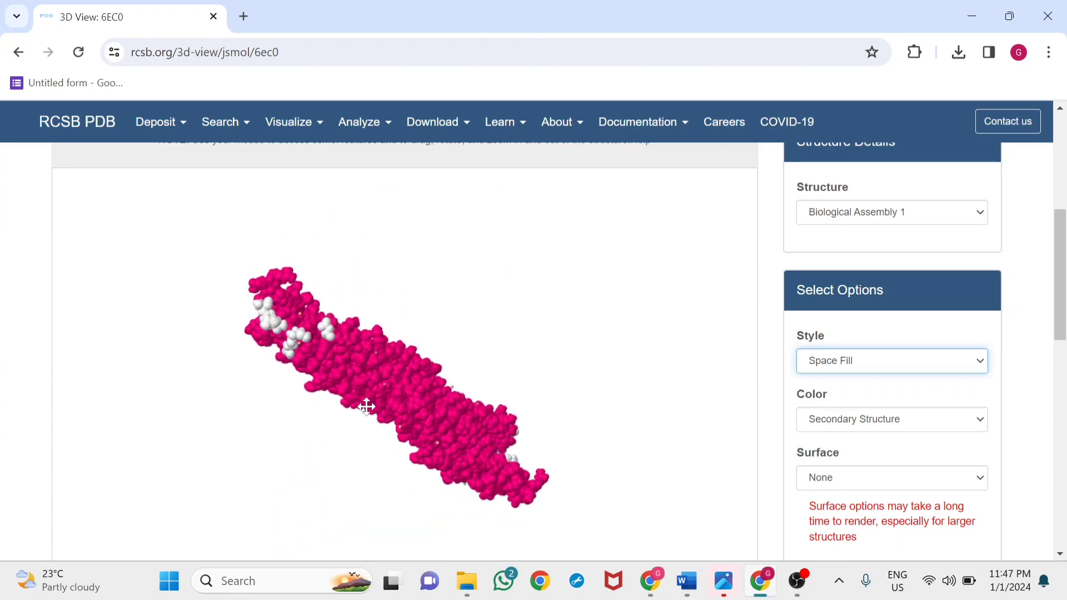
left_click(938, 367)
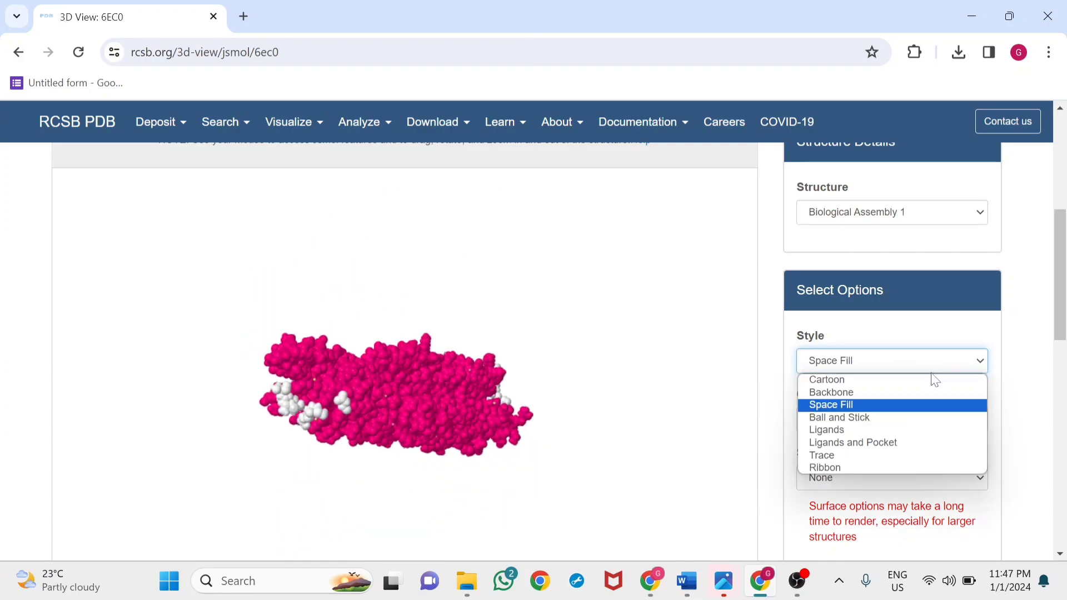
left_click(917, 418)
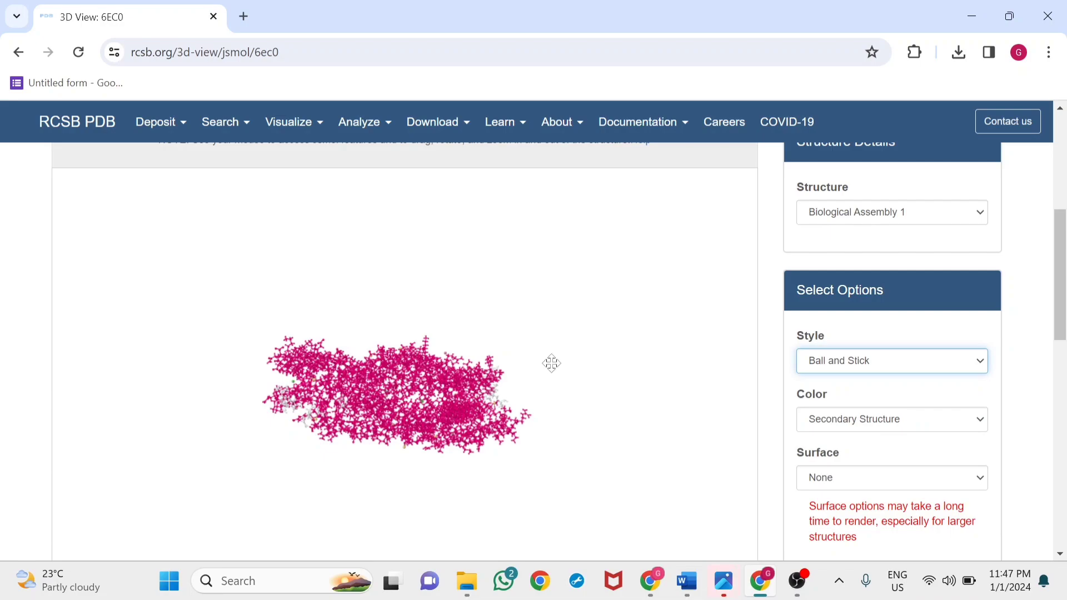
mouse_move(554, 366)
left_mouse_down()
mouse_move(601, 370)
mouse_move(542, 374)
left_mouse_up()
mouse_move(476, 368)
left_mouse_down()
mouse_move(466, 361)
mouse_move(626, 367)
mouse_move(608, 344)
left_mouse_up()
- Try the Trace style, then settle on Ribbon and rotate the model
left_click(950, 360)
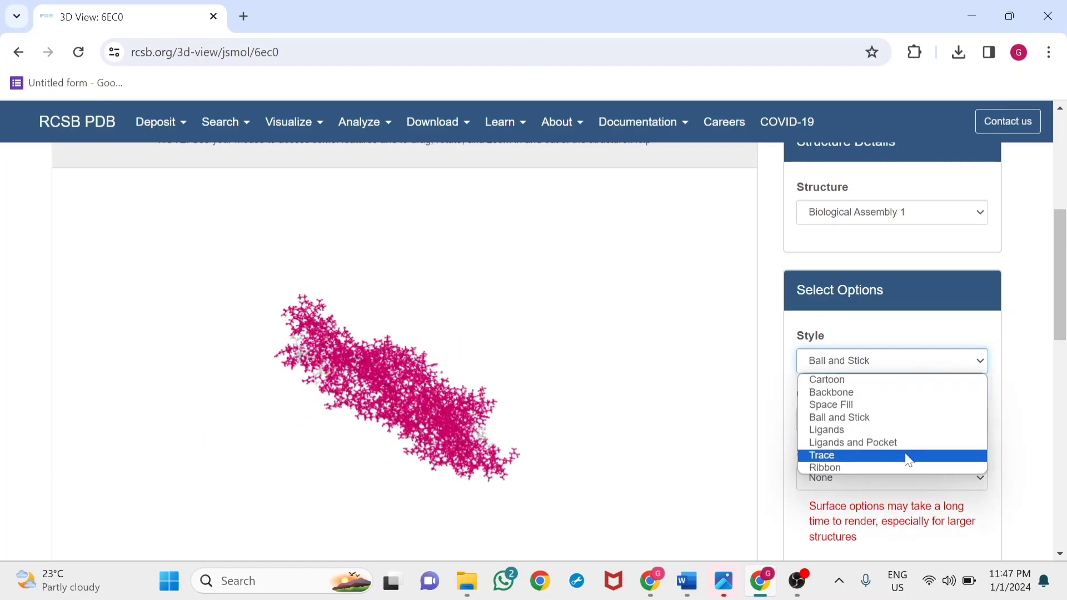
left_click(905, 455)
left_click(938, 361)
left_click(904, 455)
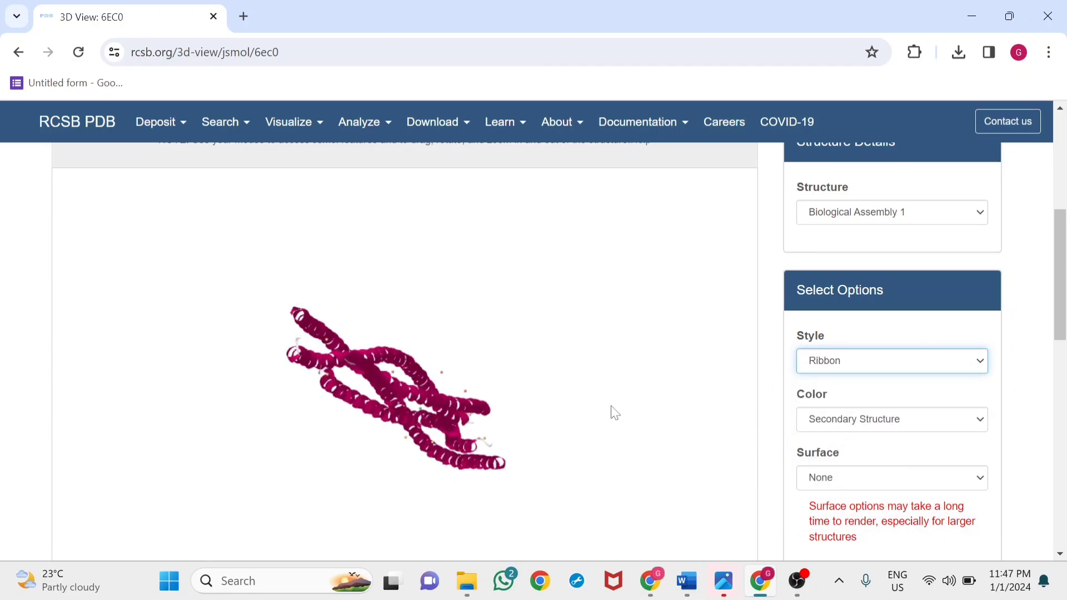
left_click_drag(681, 367, 565, 346)
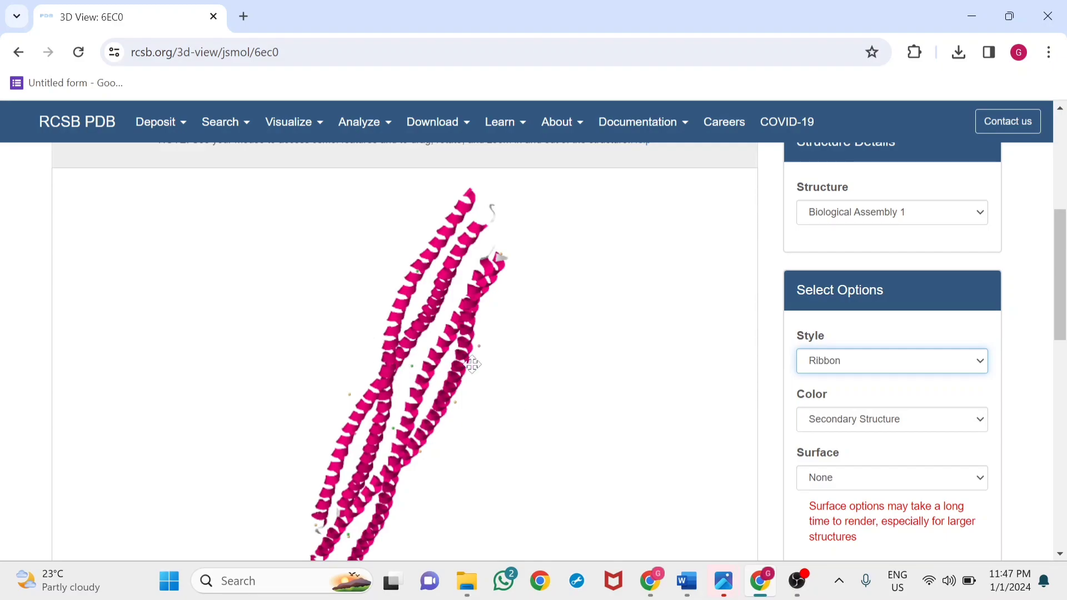
mouse_move(475, 356)
left_mouse_down()
mouse_move(461, 350)
mouse_move(530, 425)
mouse_move(567, 351)
left_mouse_up()
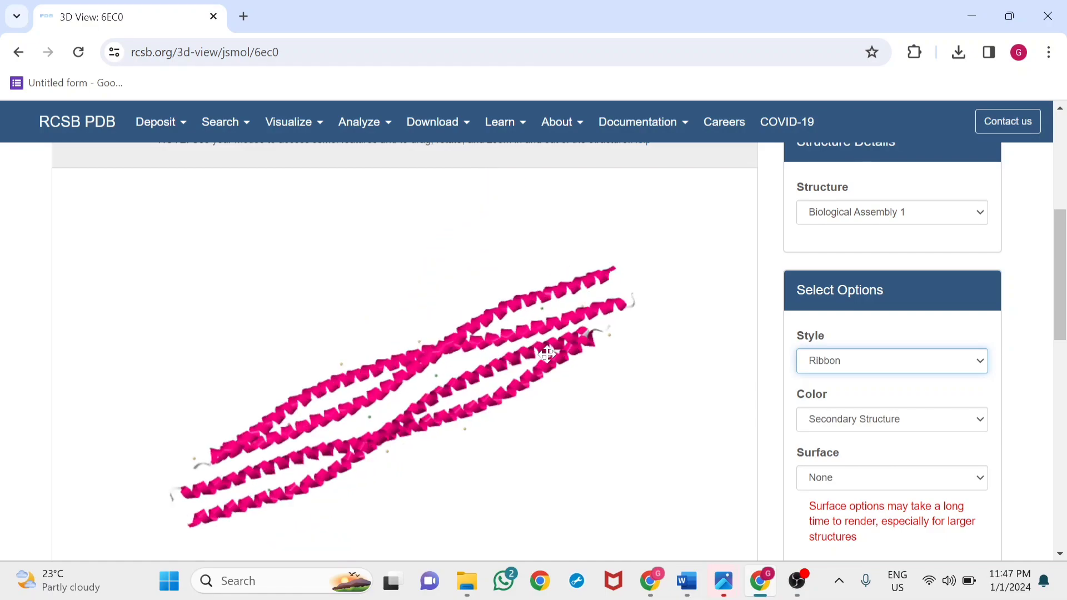
- Try Rainbow and By Chain colouring, then colour By Amino Acid and rotate
left_click(841, 422)
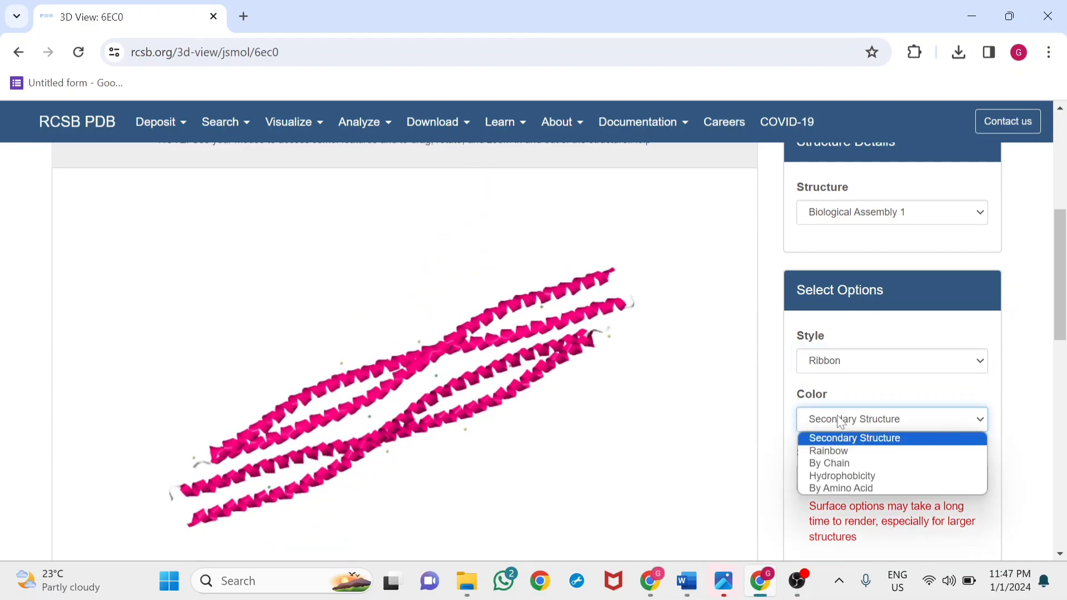
left_click(829, 450)
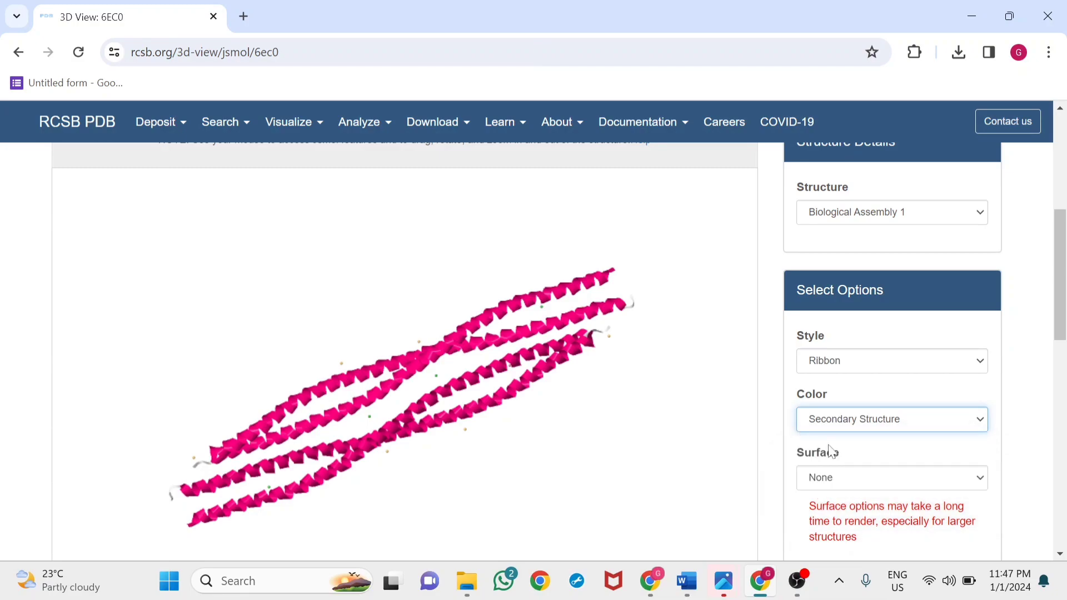
left_click(837, 426)
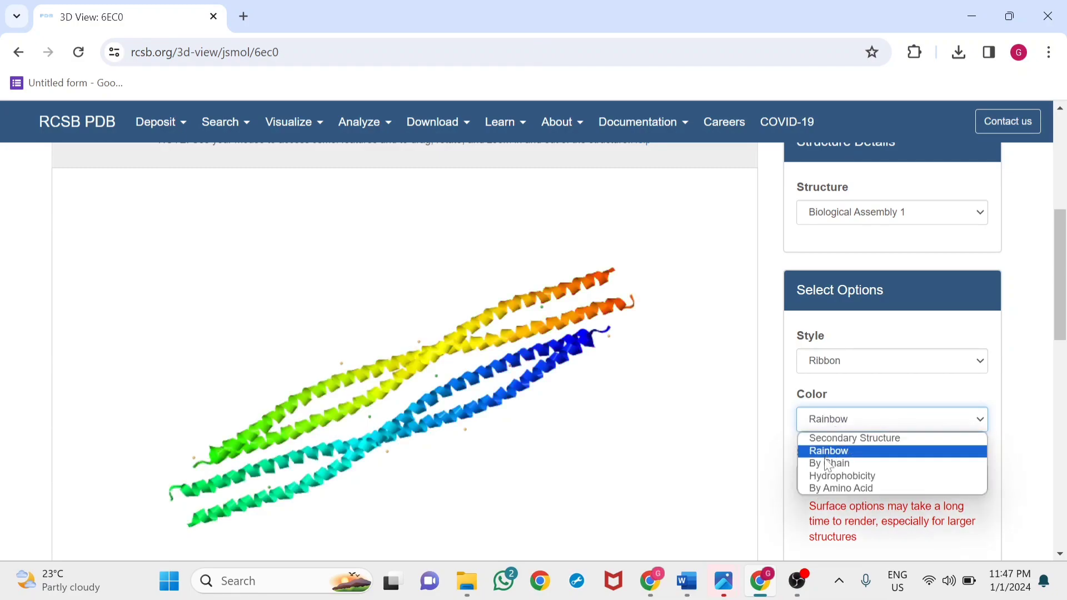
left_click(829, 450)
key("Up")
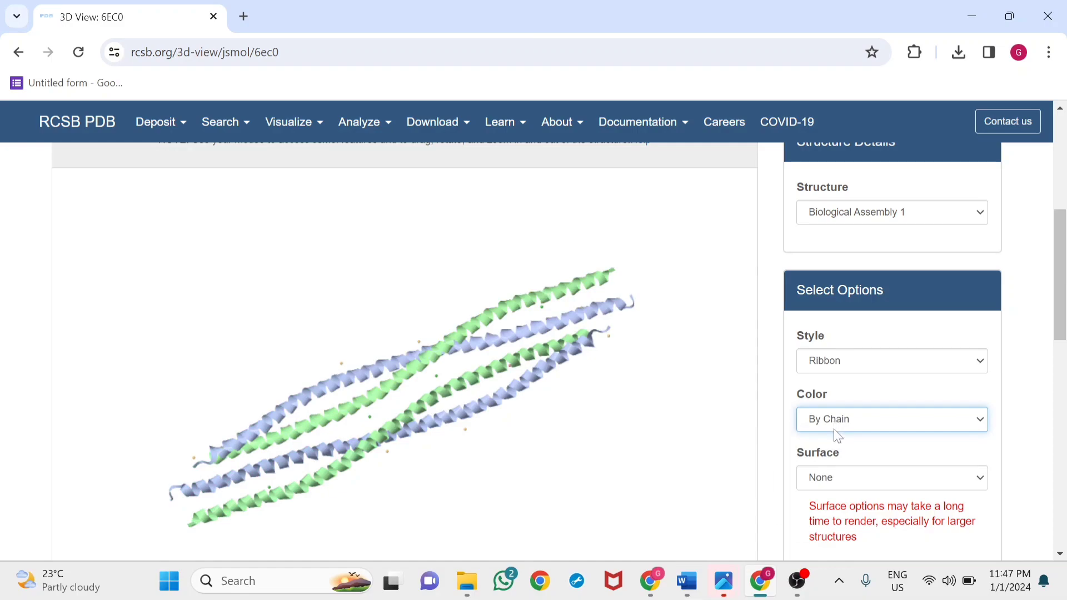
left_click(838, 419)
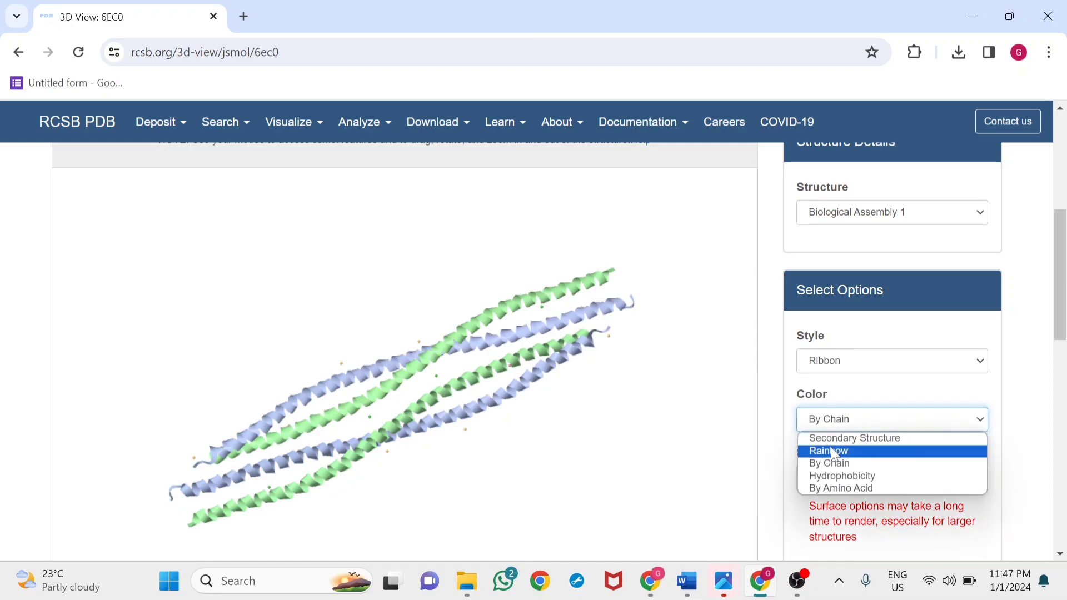
left_click(830, 488)
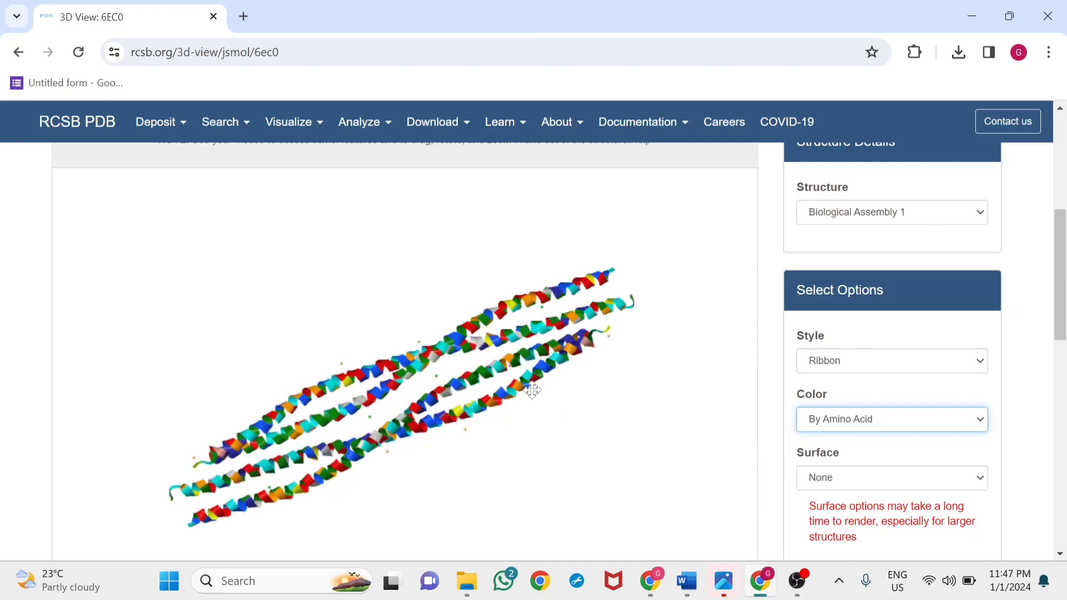
mouse_move(534, 394)
left_mouse_down()
mouse_move(637, 290)
mouse_move(364, 390)
mouse_move(481, 324)
mouse_move(550, 355)
left_mouse_up()
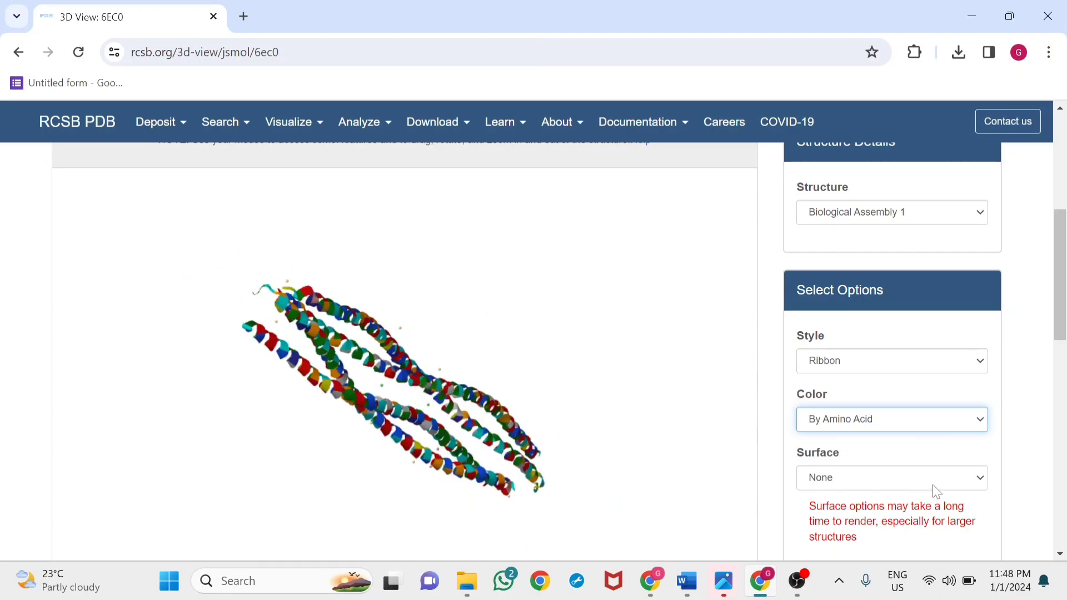
scroll(925, 476, "down", 2)
scroll(918, 462, "up", 1)
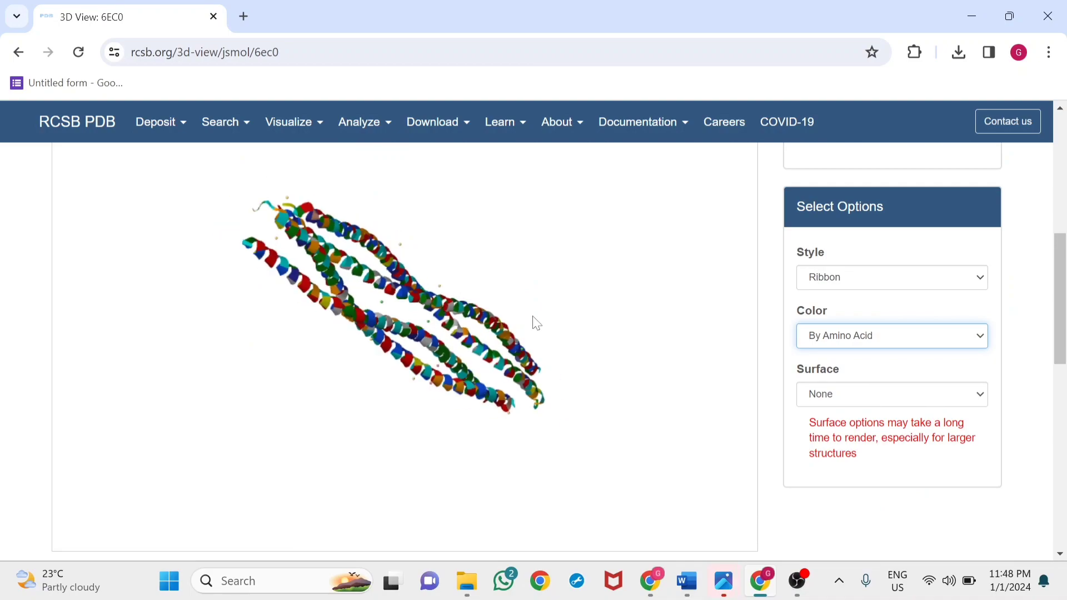
left_click_drag(536, 322, 542, 324)
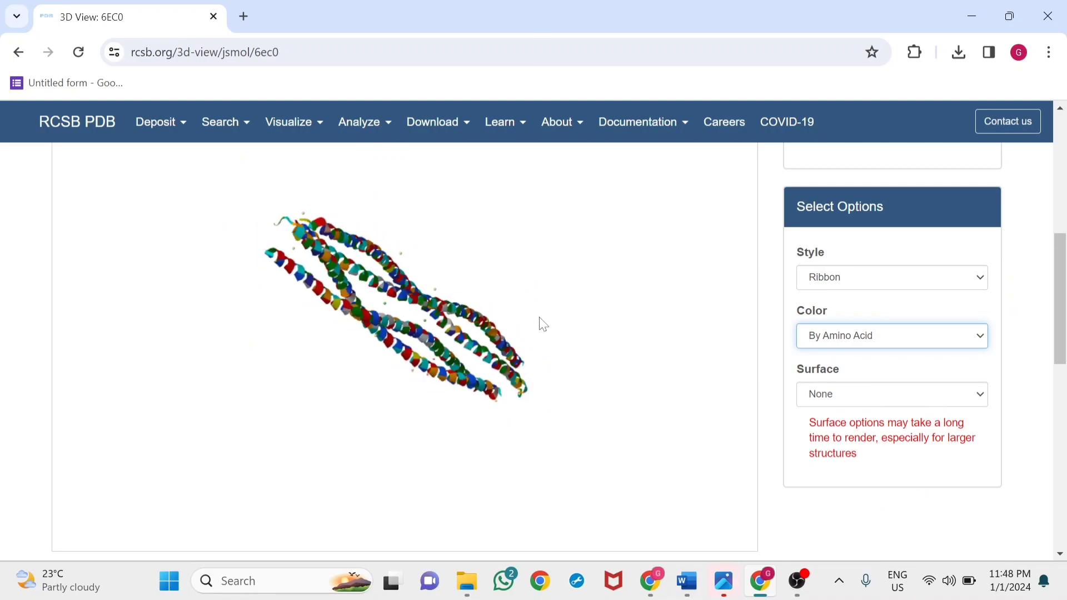
right_click(506, 315)
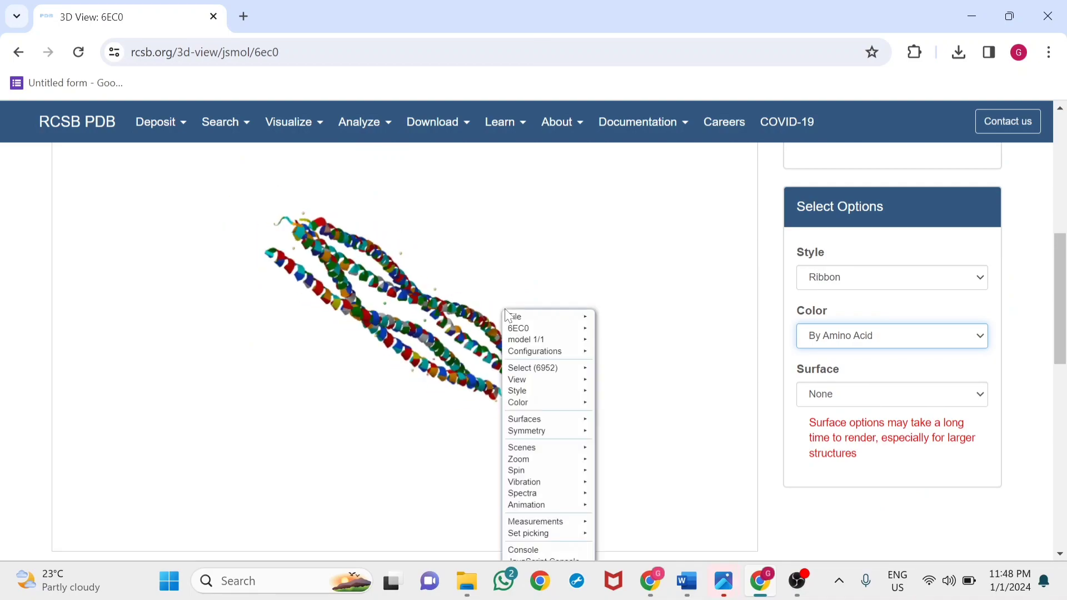
mouse_move(516, 317)
mouse_move(612, 342)
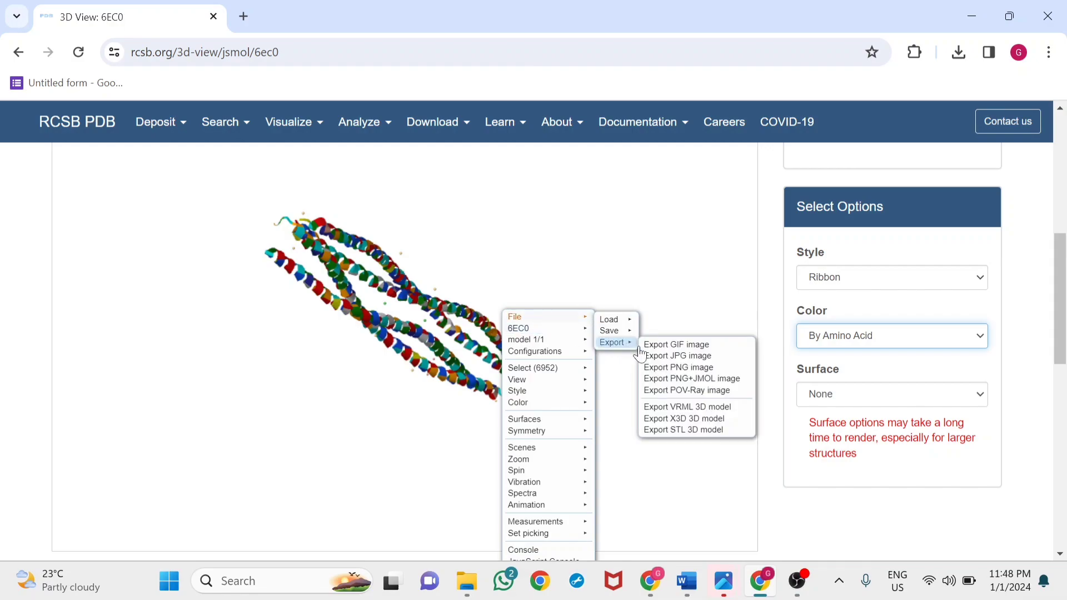
scroll(644, 353, "down", 1)
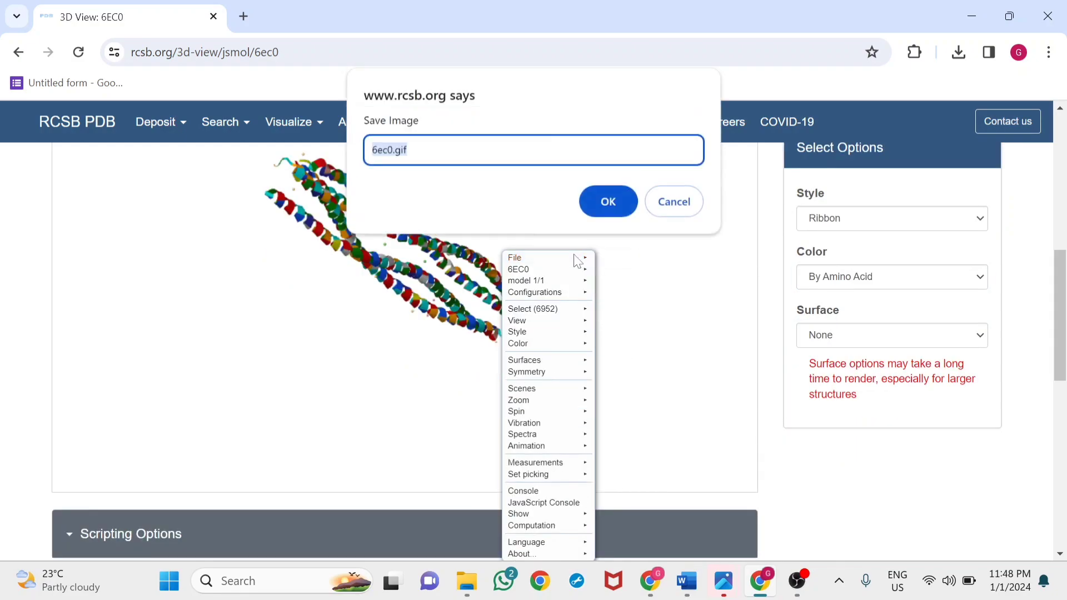
left_click(674, 203)
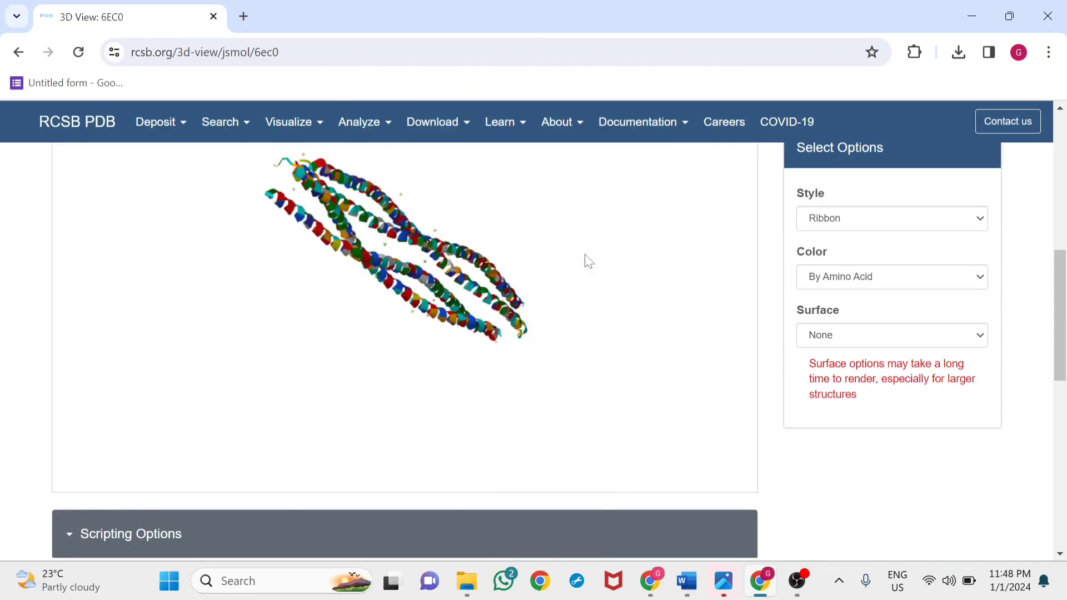
- Save the view as 6ec0.jpg via the viewer's File > Export > Export JPG image
right_click(565, 303)
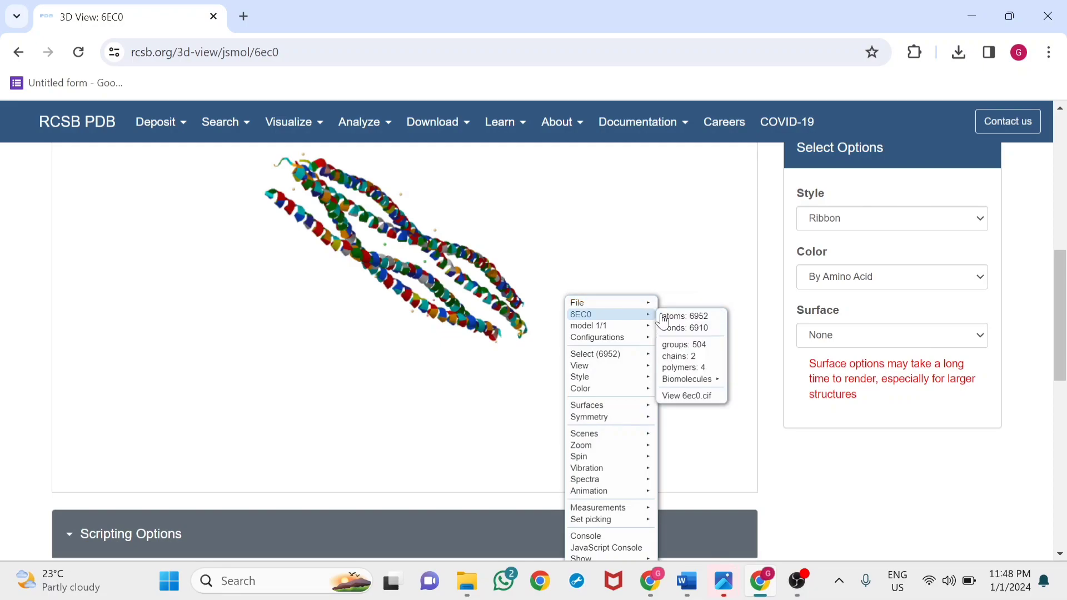
mouse_move(608, 302)
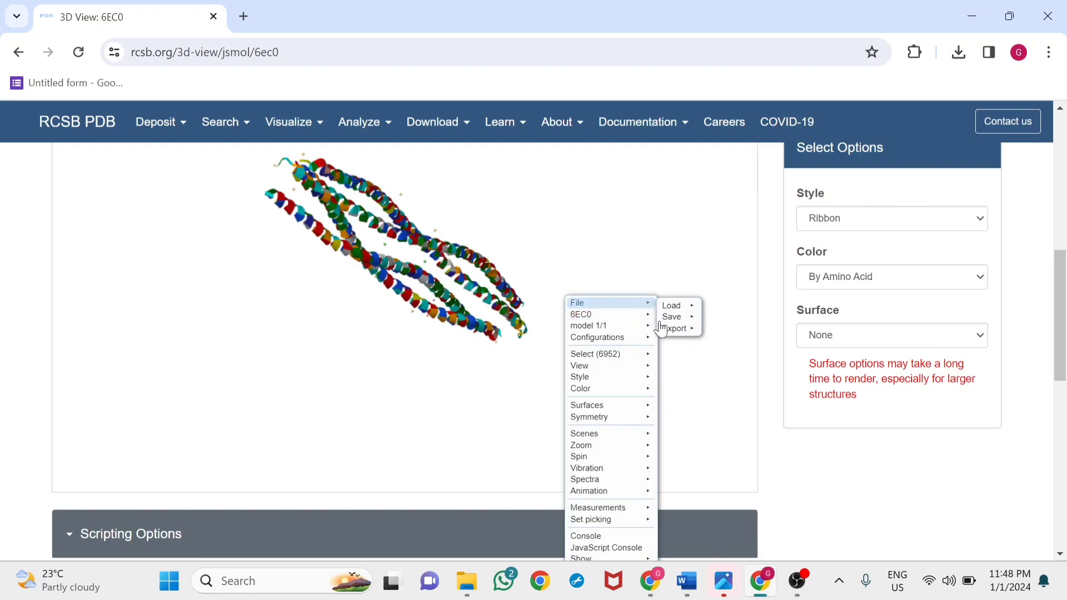
mouse_move(675, 327)
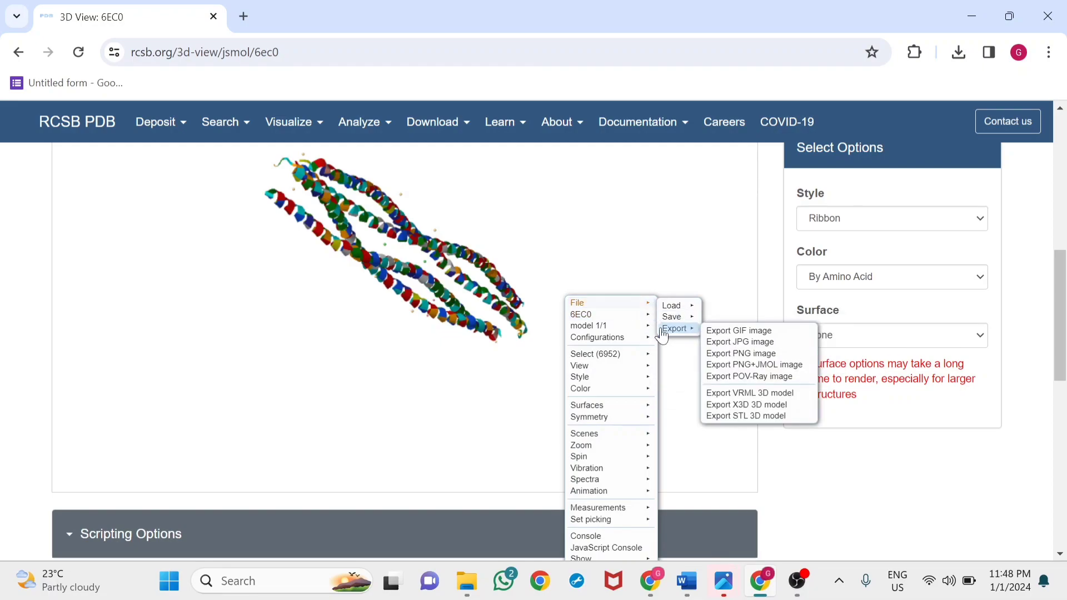
left_click(720, 342)
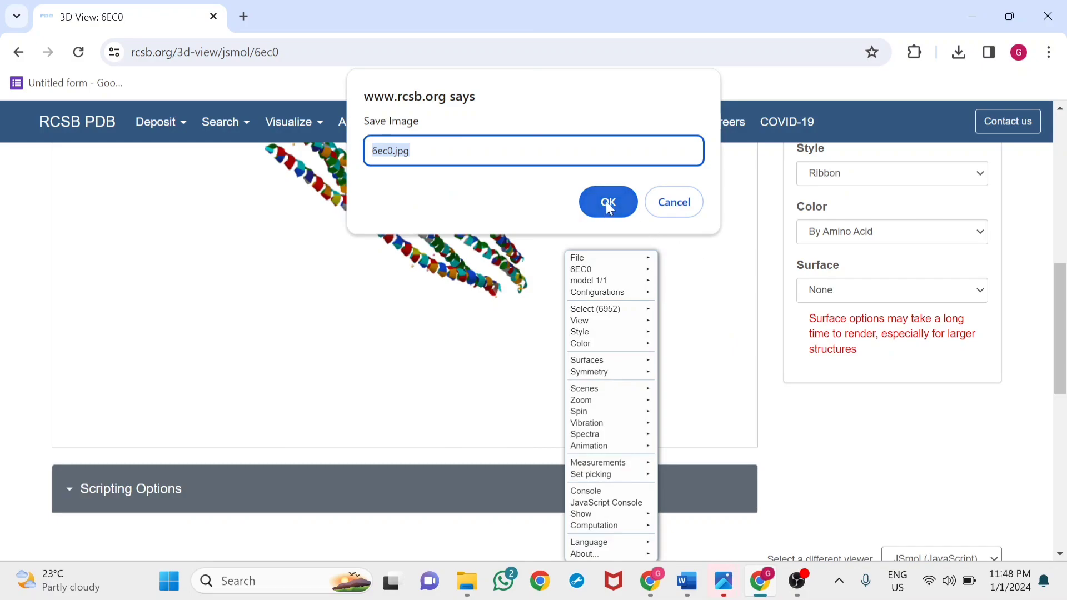
left_click(607, 201)
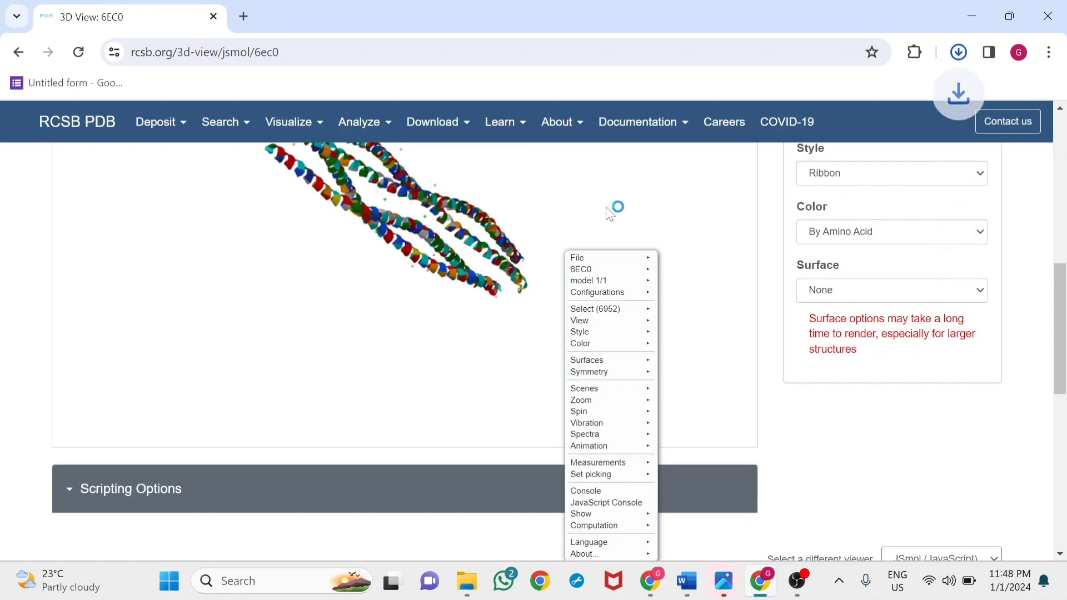
left_click(628, 202)
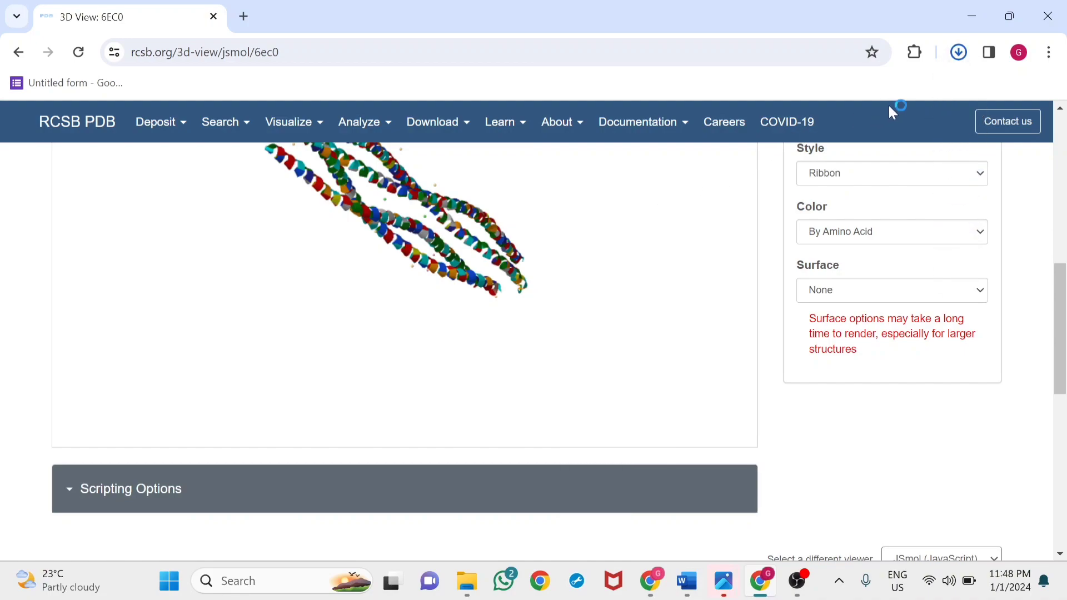